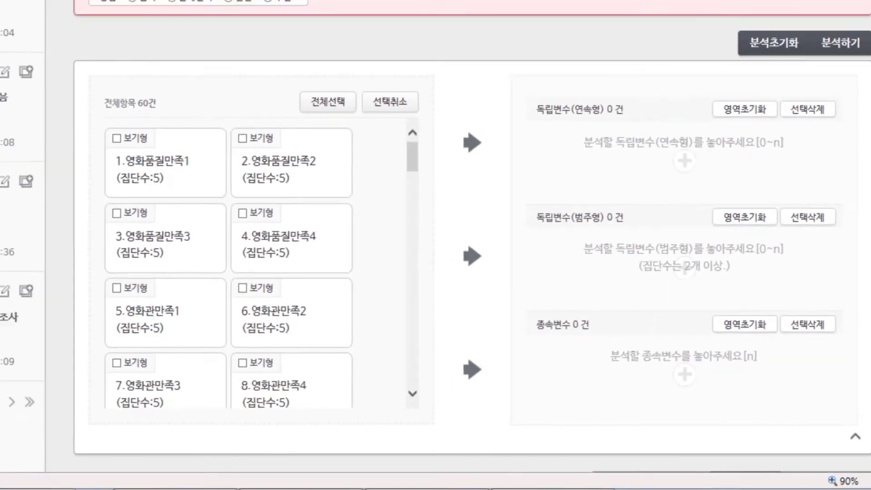
# Add the numeric satisfaction items 48 through 53, from 영화품질만족도 to 요금제도만족도, as continuous independent variables (연속형)
pyautogui.moveTo(361, 88); pyautogui.dragTo(361, 168)
pyautogui.moveTo(444, 256); pyautogui.dragTo(444, 354)
pyautogui.click(295, 188)
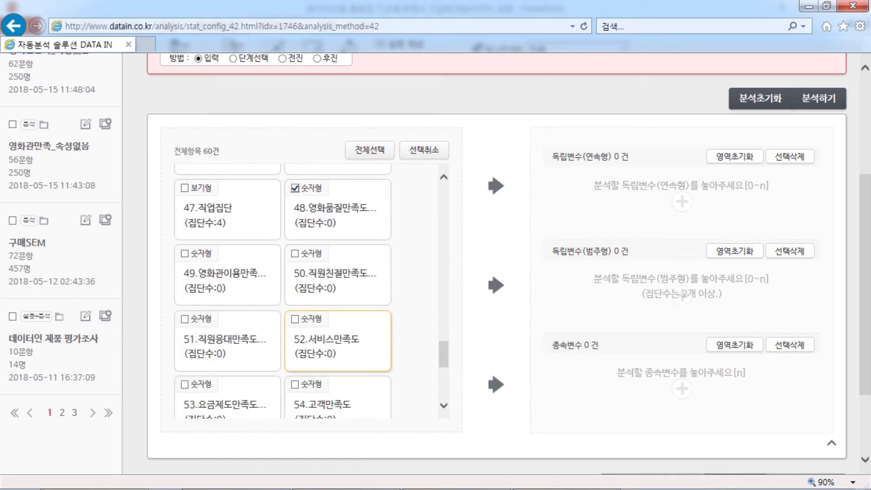
pyautogui.scroll(-1, 327, 339)
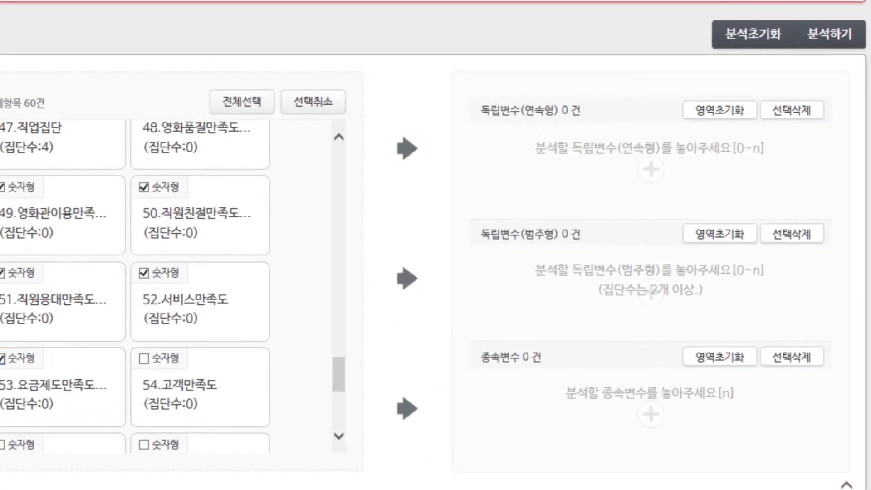
pyautogui.click(407, 148)
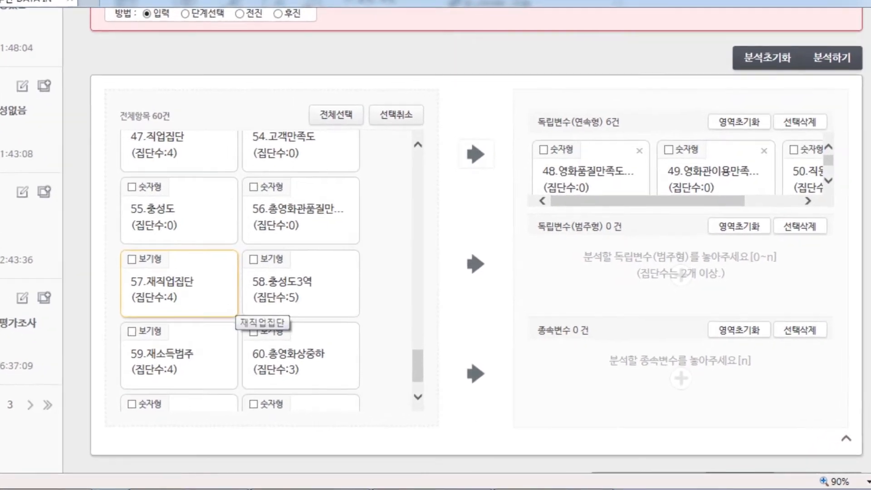
# Assign 54.고객만족도 as the dependent variable and run the linear regression analysis
pyautogui.scroll(1, 273, 320)
pyautogui.click(185, 104)
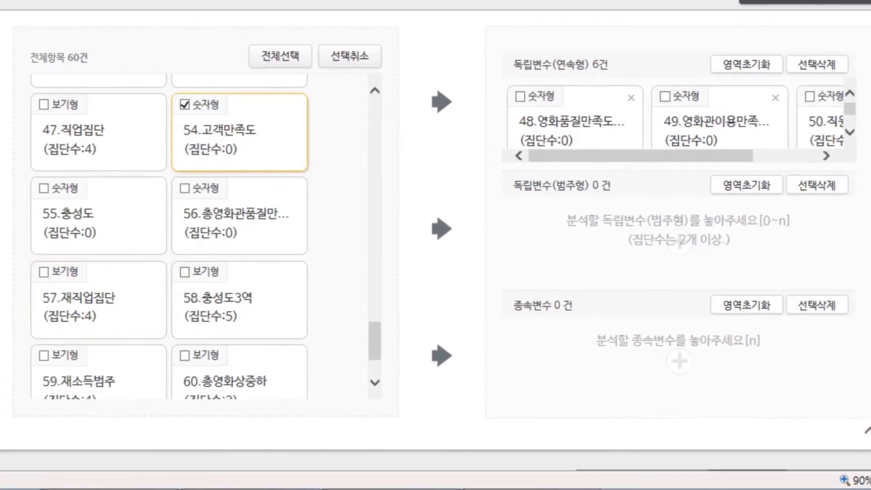
pyautogui.click(442, 356)
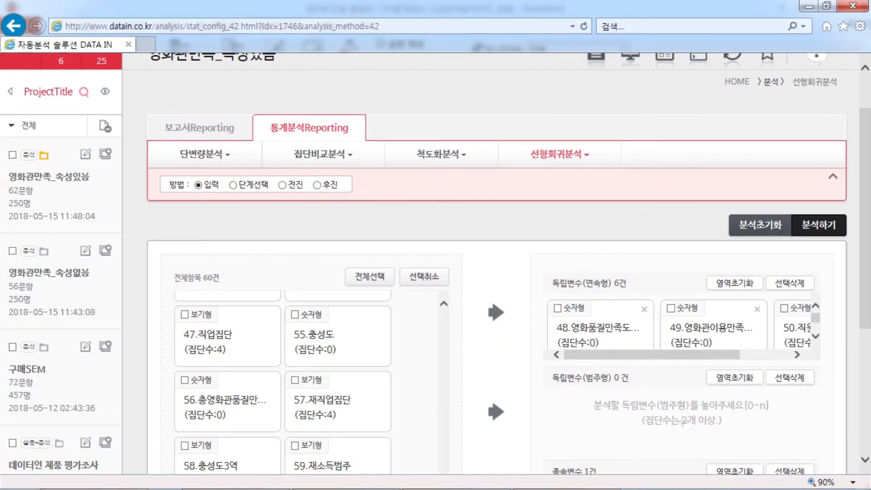
pyautogui.click(819, 226)
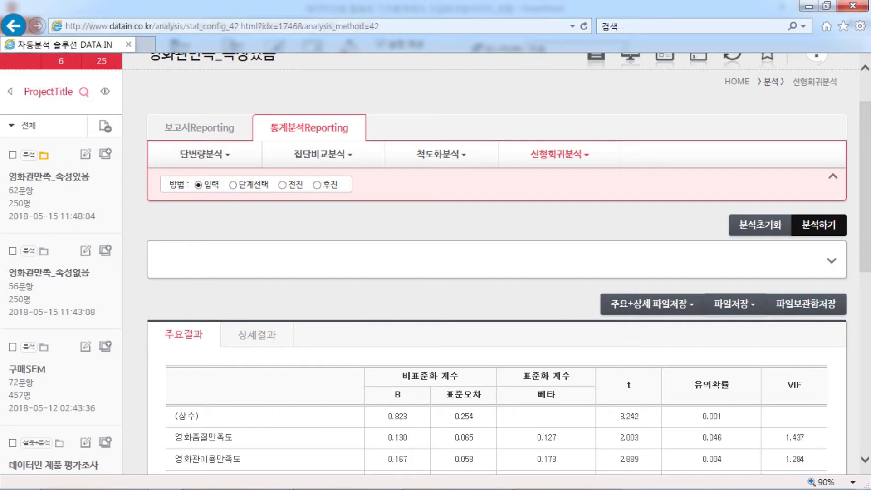
# Review the main regression results, covering the coefficient table, the R² and F-value line and the written interpretation
pyautogui.scroll(-3, 497, 272)
pyautogui.scroll(-3, 497, 272)
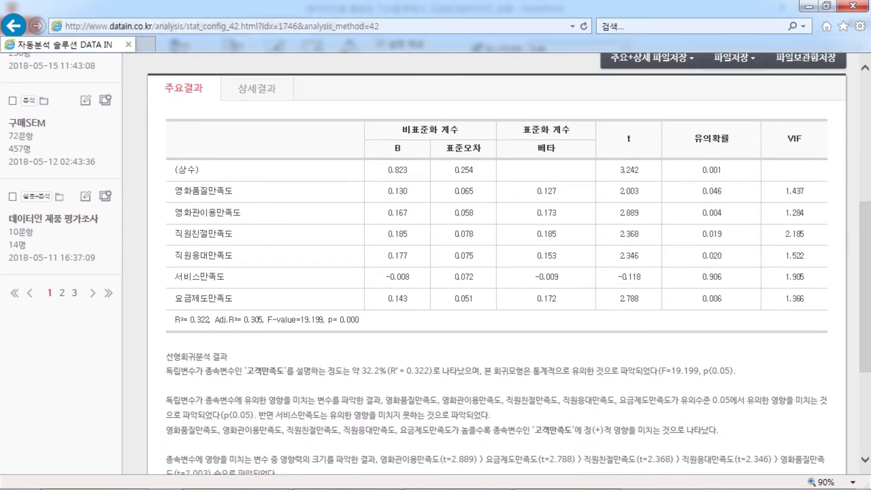
pyautogui.scroll(-1, 497, 272)
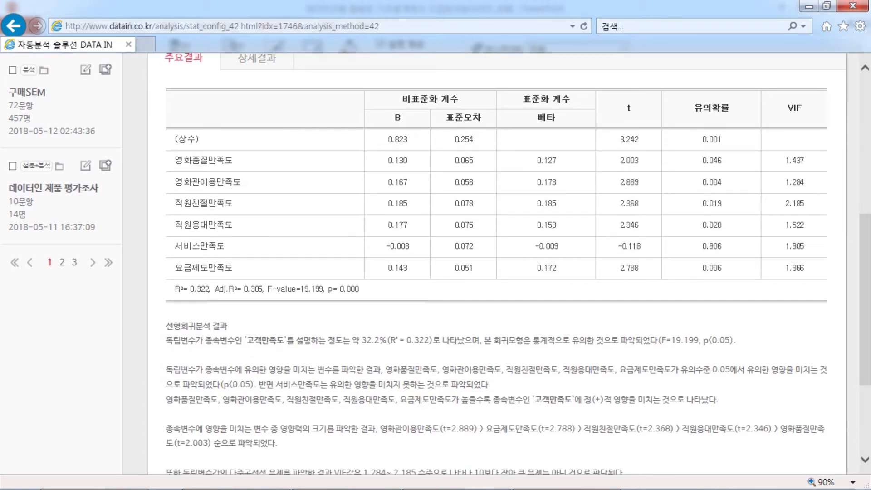
pyautogui.scroll(-2, 497, 272)
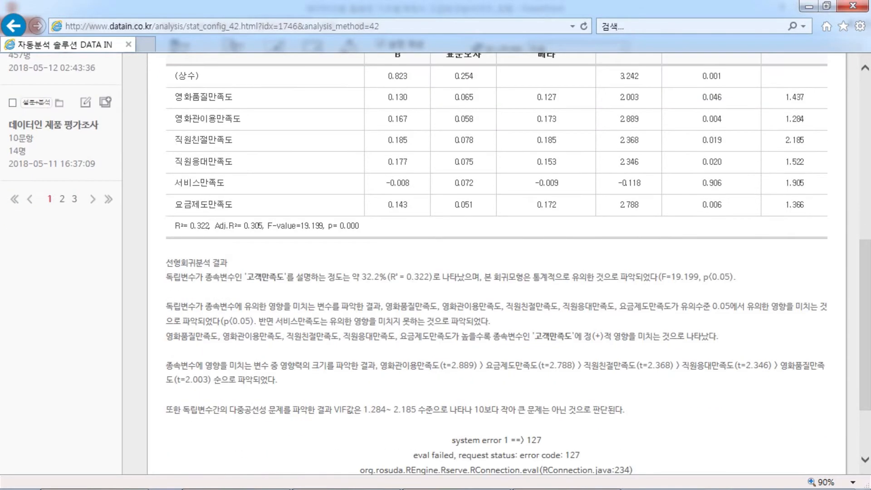
pyautogui.scroll(-2, 497, 272)
pyautogui.keyDown('ctrl'); pyautogui.scroll(1, 497, 272); pyautogui.keyUp('ctrl')
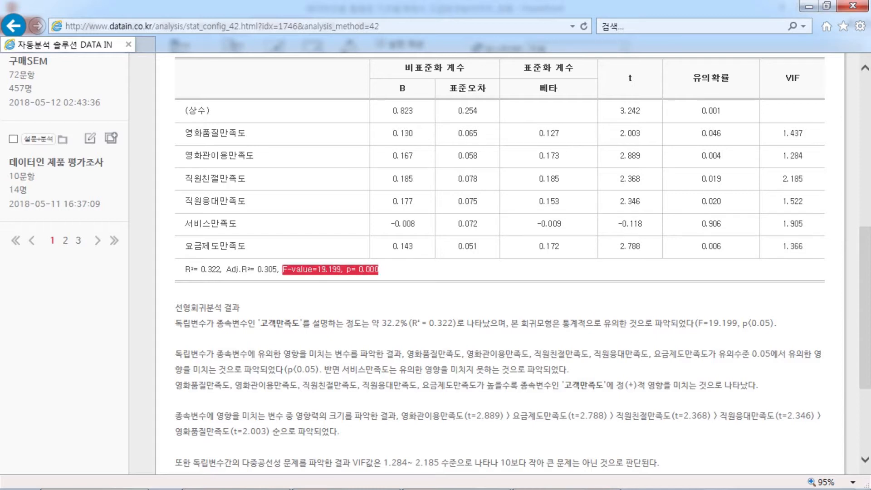
pyautogui.scroll(1, 500, 263)
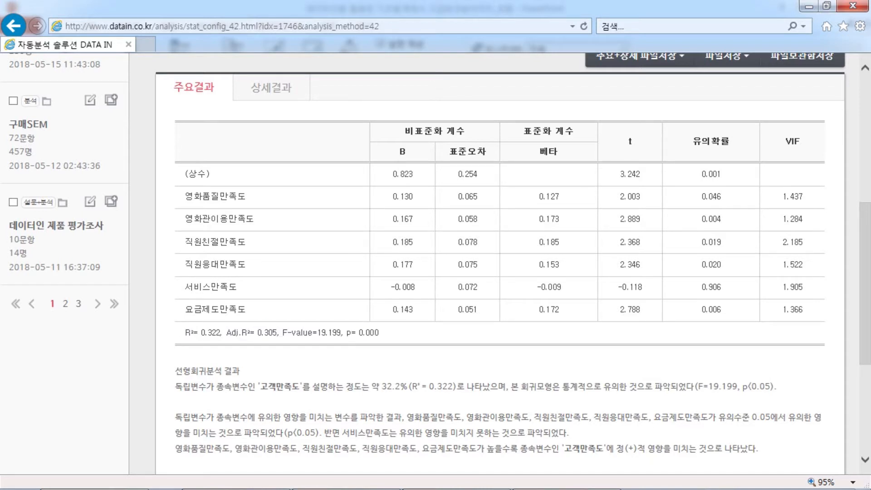
pyautogui.scroll(-1, 500, 263)
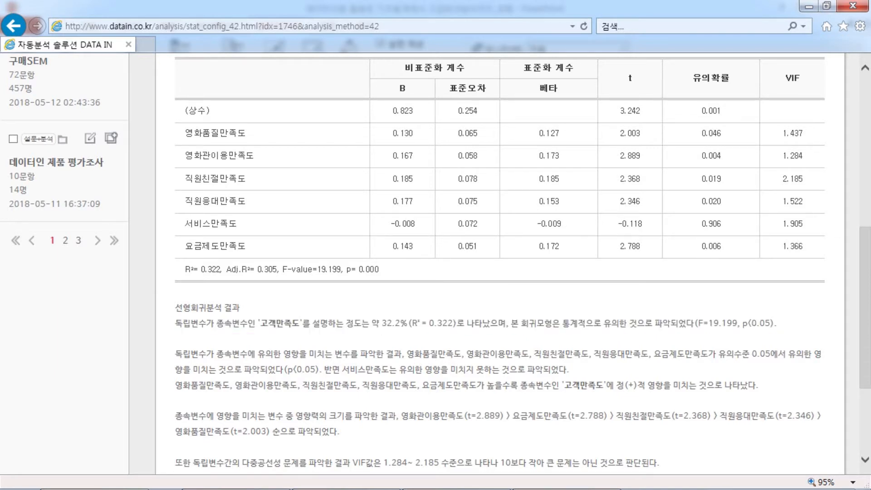
pyautogui.scroll(1, 499, 267)
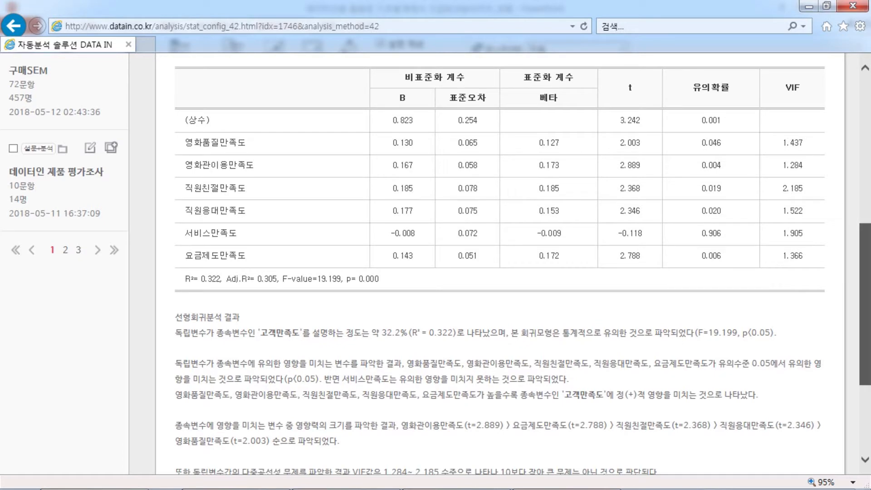
pyautogui.scroll(3, 499, 266)
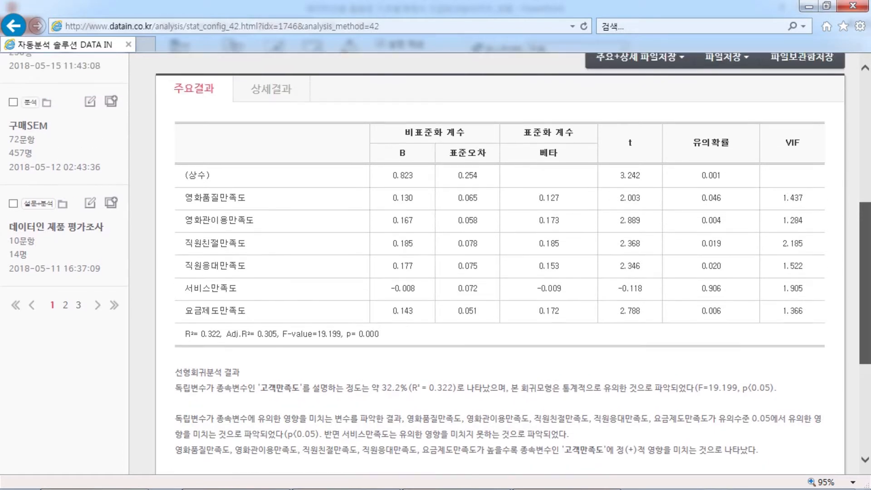
# Examine the significance (유의확률) of each satisfaction predictor in the coefficient table
pyautogui.moveTo(701, 157); pyautogui.dragTo(731, 158)
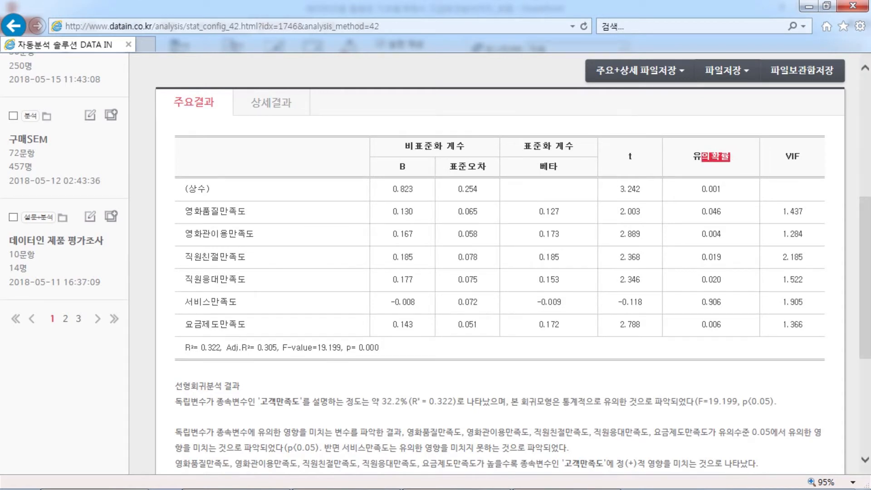
pyautogui.moveTo(702, 212); pyautogui.dragTo(723, 212)
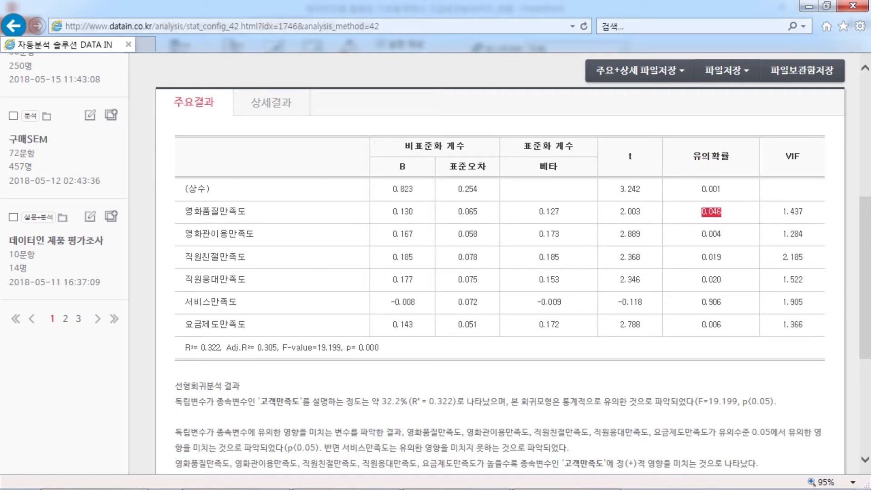
pyautogui.click(723, 213)
pyautogui.moveTo(701, 233); pyautogui.dragTo(722, 257)
pyautogui.doubleClick(712, 280)
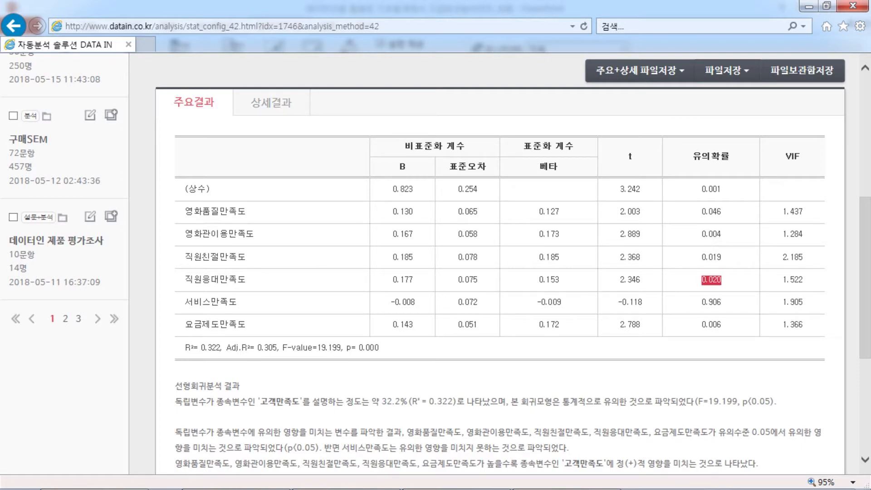
pyautogui.doubleClick(712, 325)
pyautogui.click(712, 325)
pyautogui.moveTo(702, 303); pyautogui.dragTo(723, 303)
pyautogui.click(723, 303)
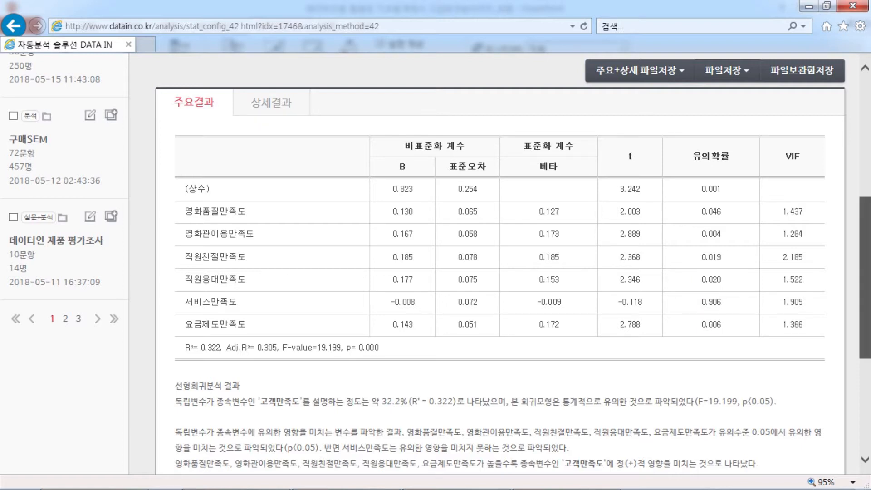
# Read the written interpretation of the significant predictors and compare it with the coefficient table's beta and t values
pyautogui.scroll(-3, 500, 263)
pyautogui.scroll(1, 499, 263)
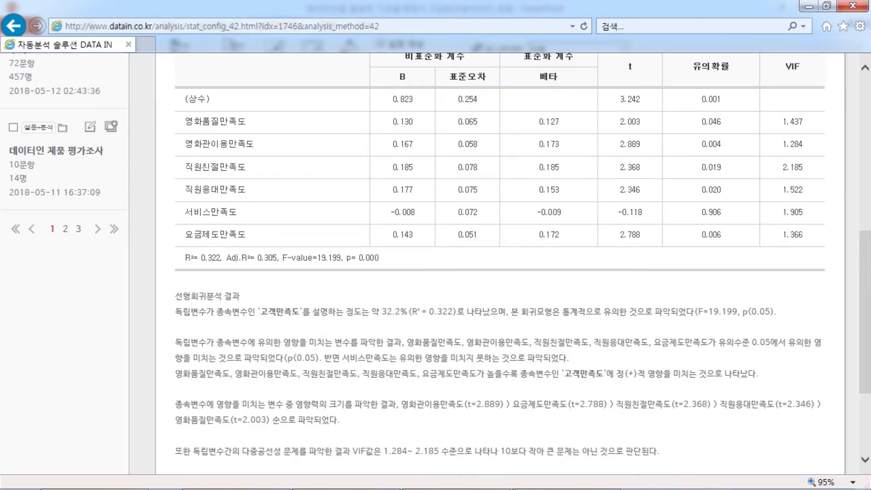
pyautogui.moveTo(404, 343); pyautogui.dragTo(718, 343)
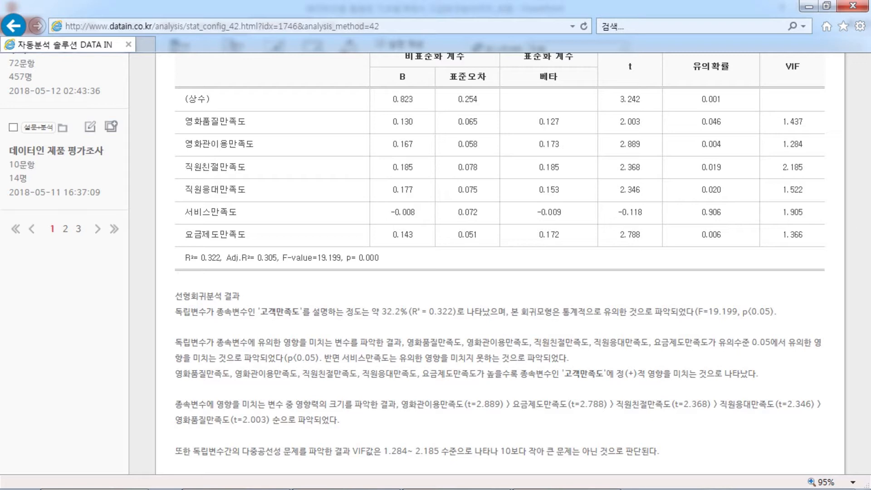
pyautogui.scroll(2, 436, 263)
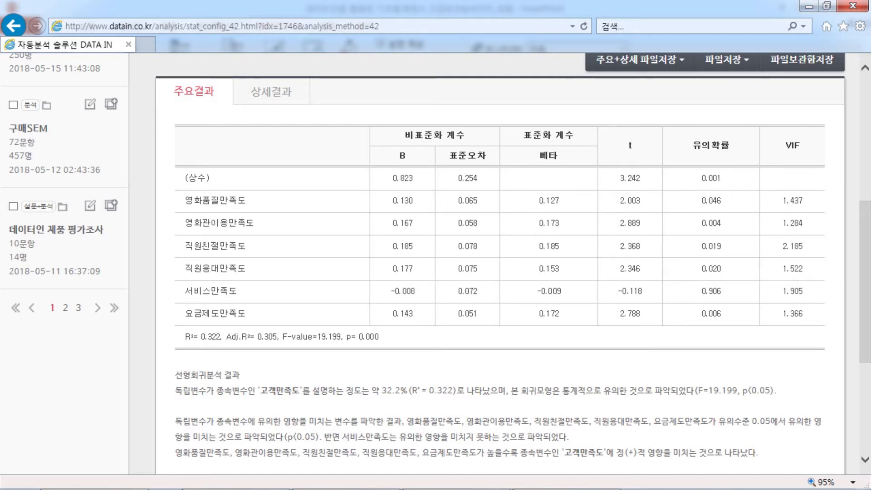
pyautogui.scroll(-1, 500, 259)
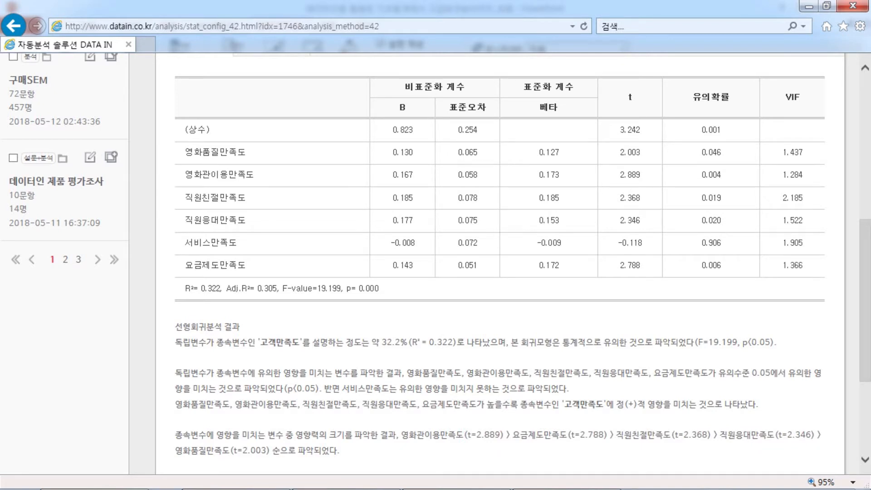
pyautogui.scroll(1, 436, 263)
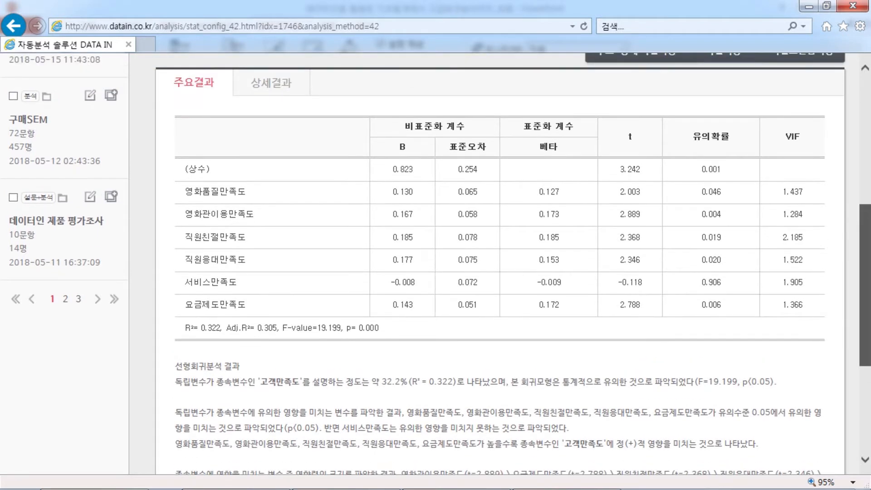
pyautogui.scroll(-1, 436, 263)
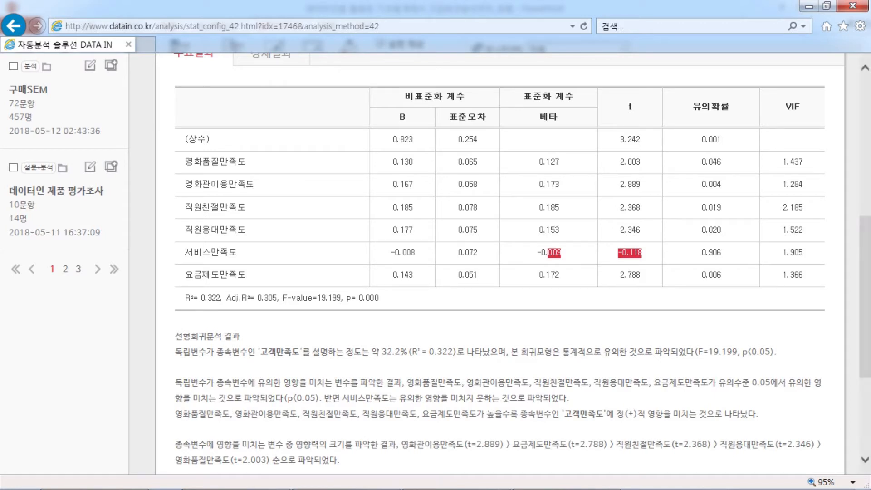
# Start exporting the main results as a 한글 file and cancel the download
pyautogui.scroll(2, 500, 264)
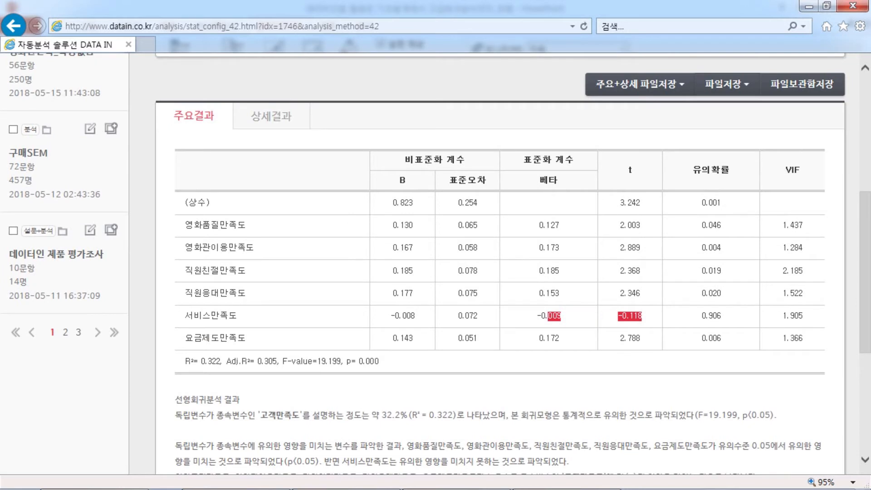
pyautogui.click(727, 84)
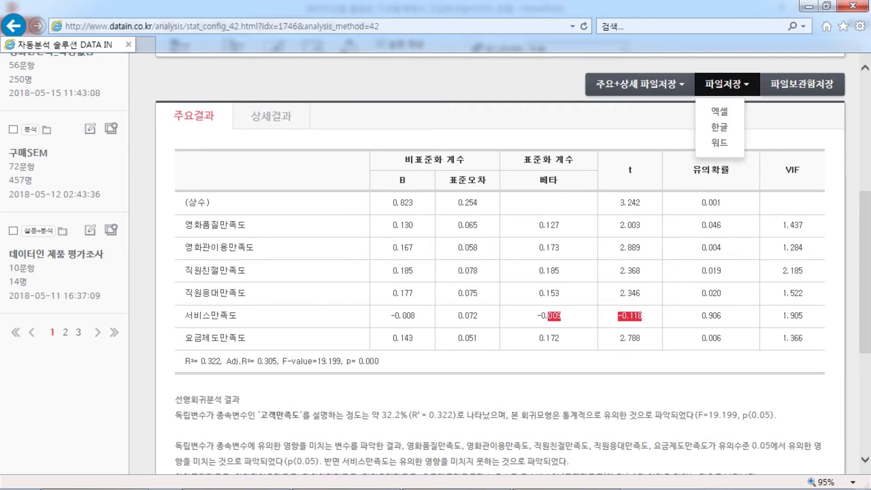
pyautogui.click(719, 127)
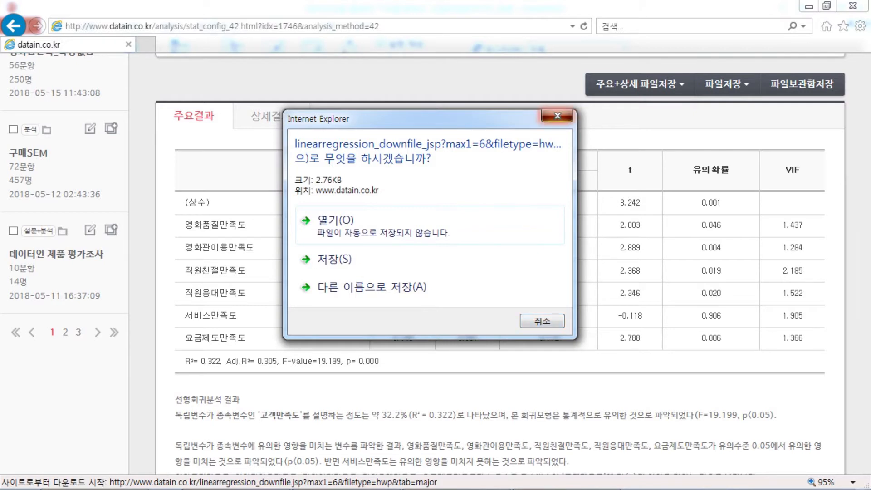
pyautogui.click(557, 117)
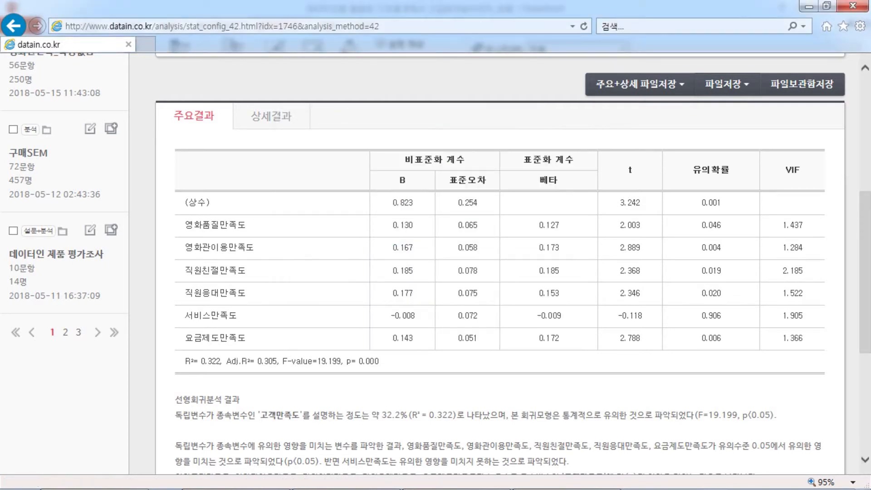
# Open the detailed results (상세결과) and return to the main results (주요결과)
pyautogui.click(271, 116)
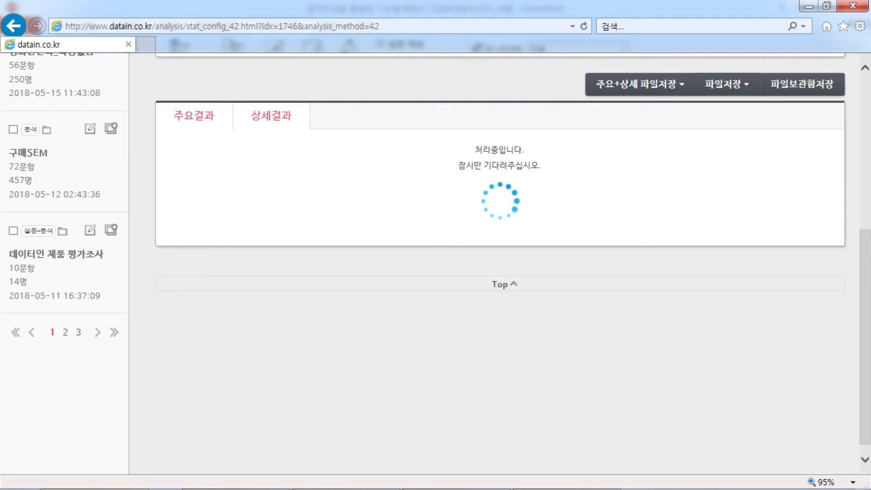
pyautogui.click(194, 116)
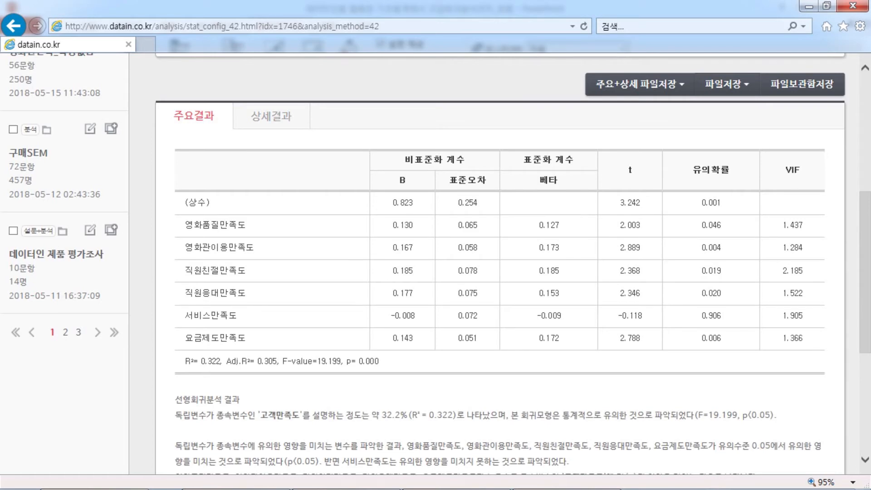
# Change the linear regression method to stepwise selection (단계선택)
pyautogui.scroll(4, 499, 263)
pyautogui.scroll(-1, 499, 264)
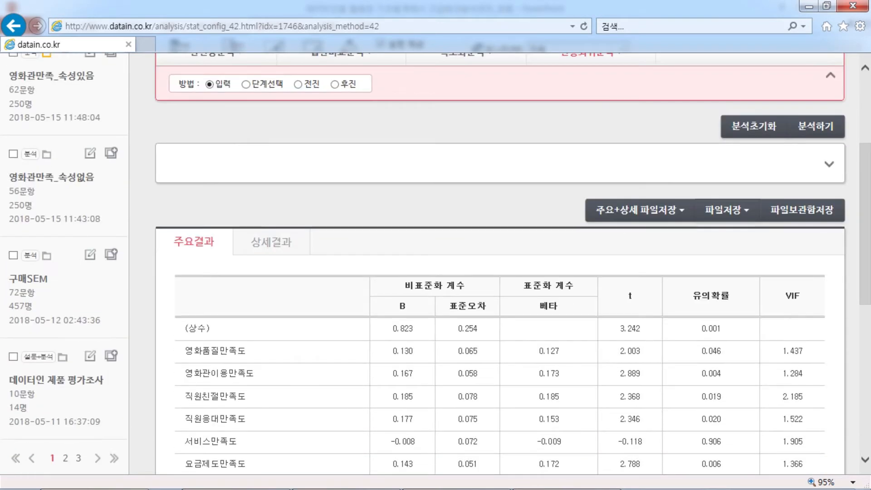
pyautogui.scroll(2, 499, 263)
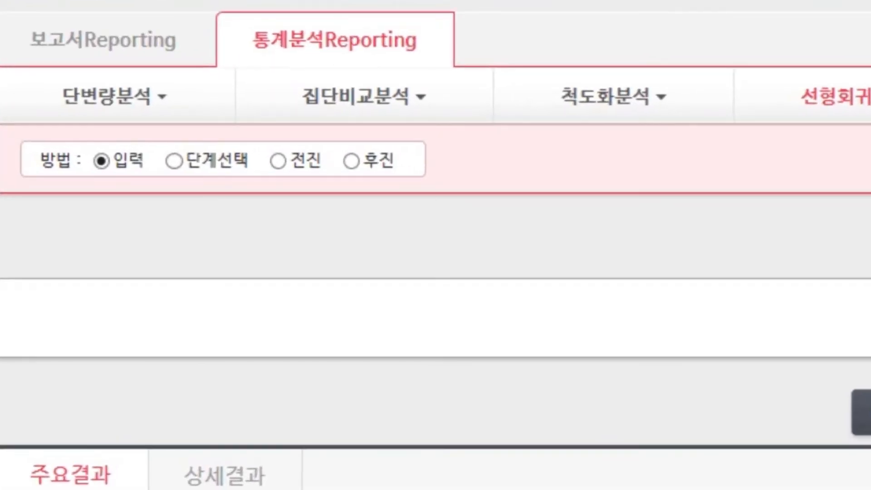
pyautogui.click(175, 161)
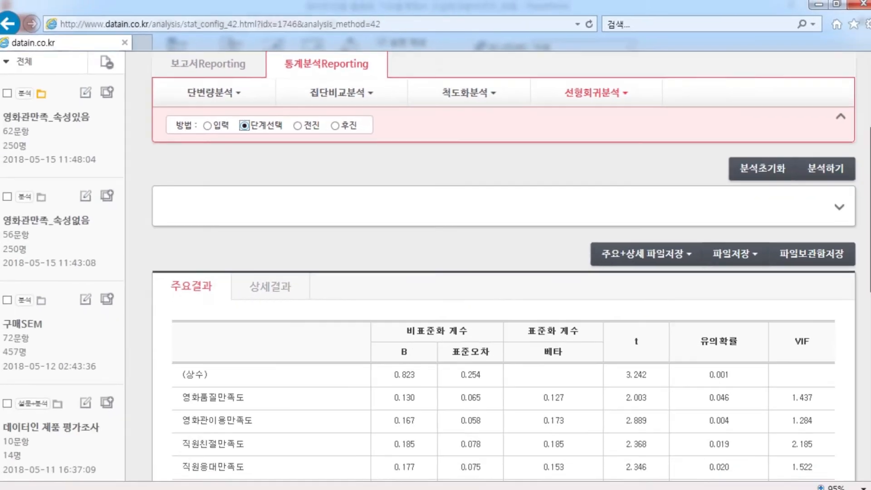
pyautogui.scroll(-2, 499, 273)
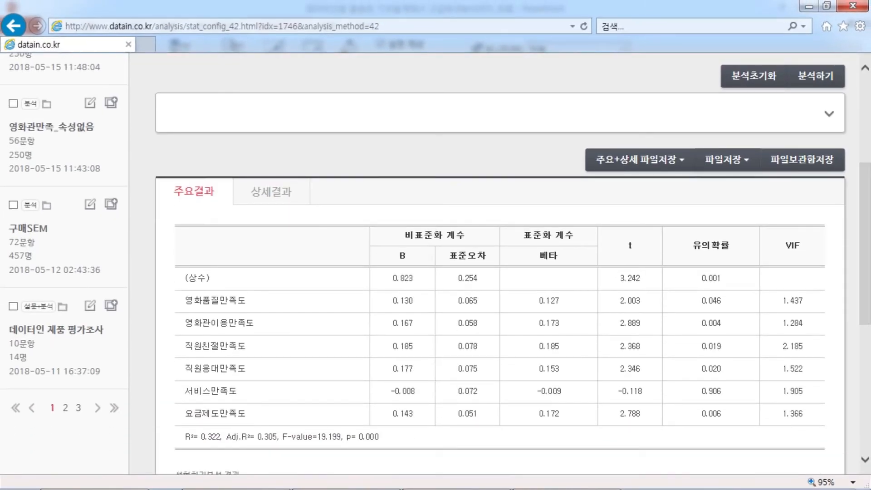
pyautogui.scroll(1, 500, 272)
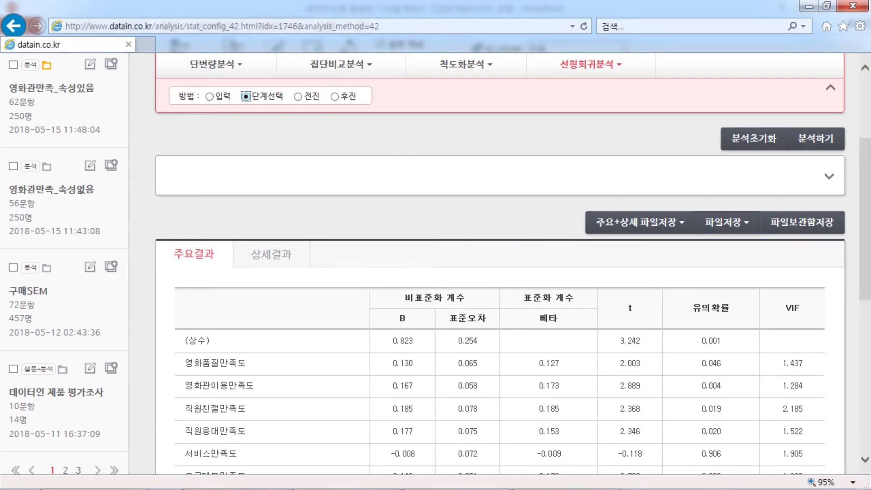
# Switch the regression method between forward (전진) and backward (후진) selection
pyautogui.click(298, 97)
pyautogui.click(334, 97)
pyautogui.click(299, 96)
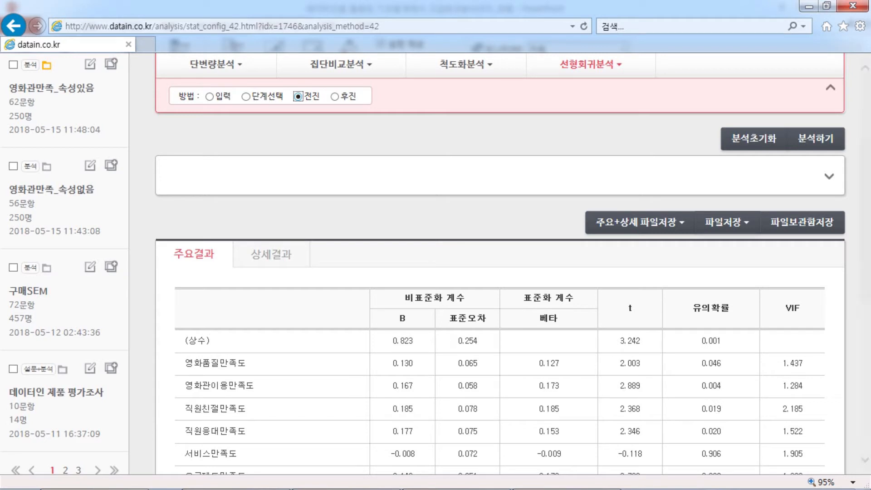
pyautogui.click(335, 97)
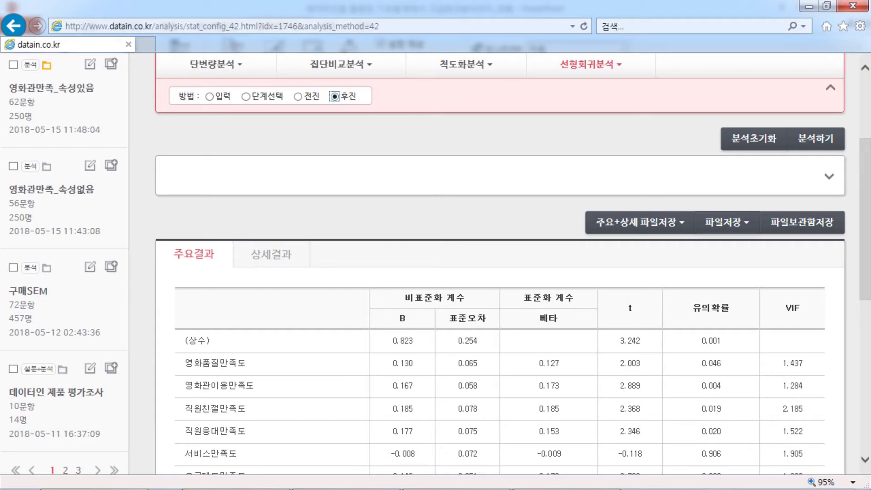
pyautogui.scroll(-2, 499, 263)
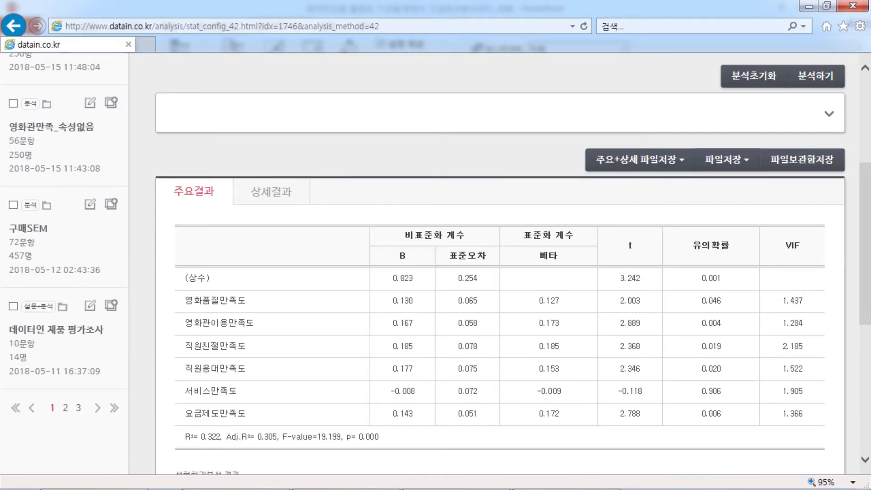
pyautogui.scroll(2, 499, 263)
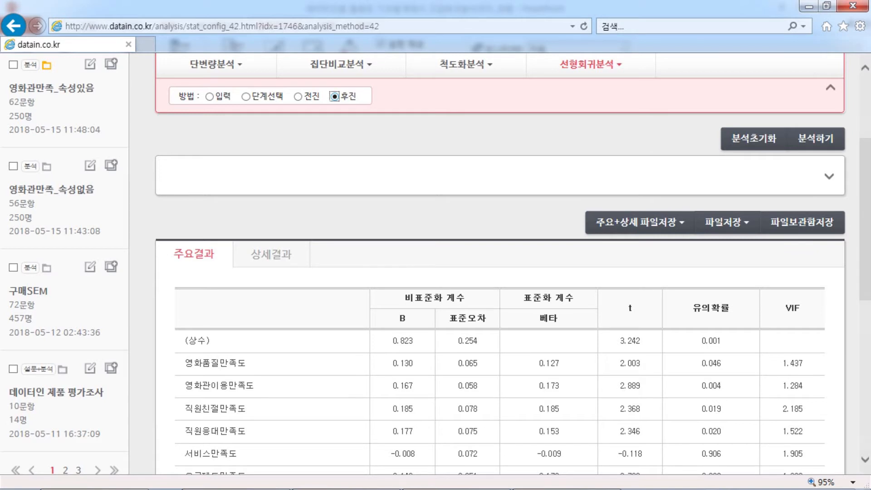
pyautogui.press('Left')
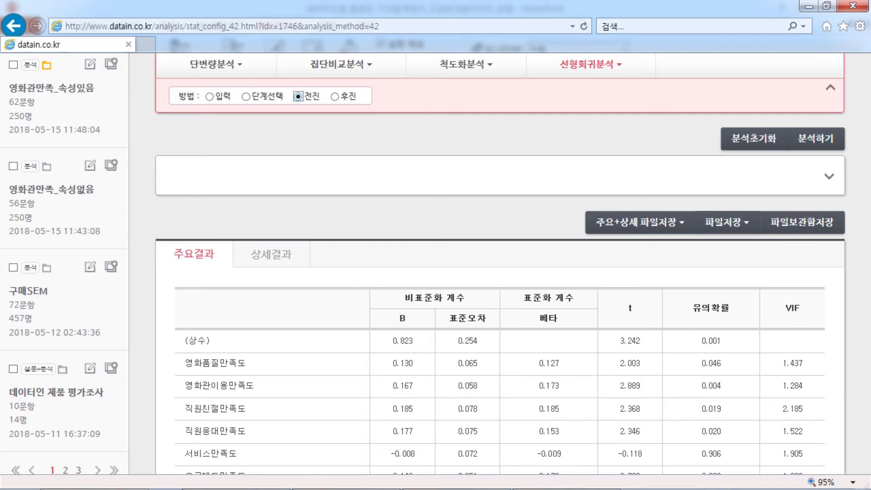
pyautogui.press('Right')
# Set the regression method to stepwise selection (단계선택) and run the analysis
pyautogui.click(246, 97)
pyautogui.scroll(2, 499, 263)
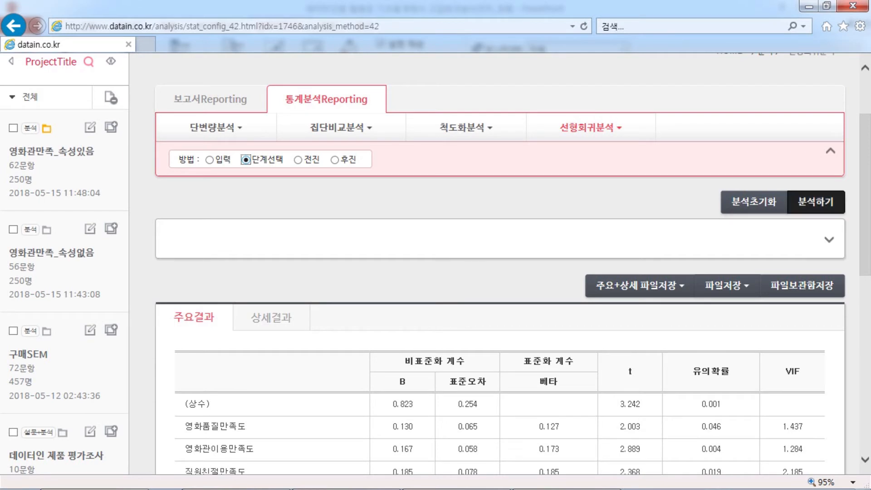
pyautogui.click(815, 201)
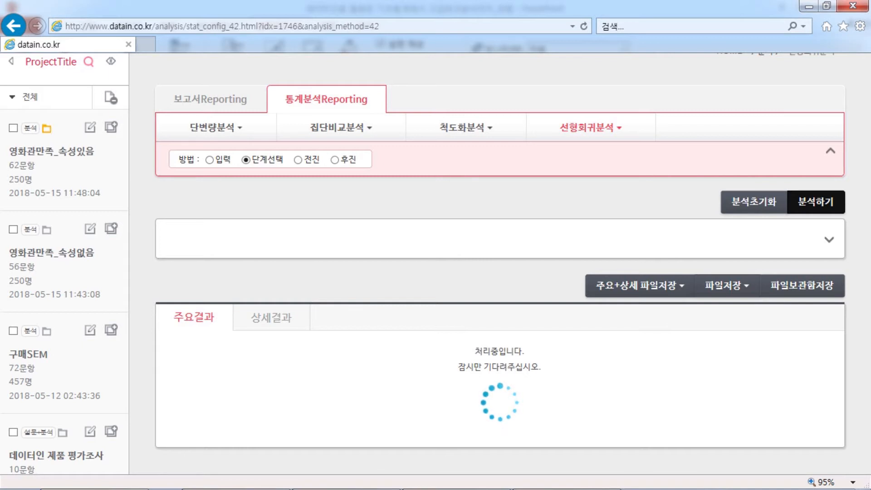
# Read the stepwise coefficient table and its written interpretation, checking the VIF column for multicollinearity
pyautogui.scroll(-1, 500, 264)
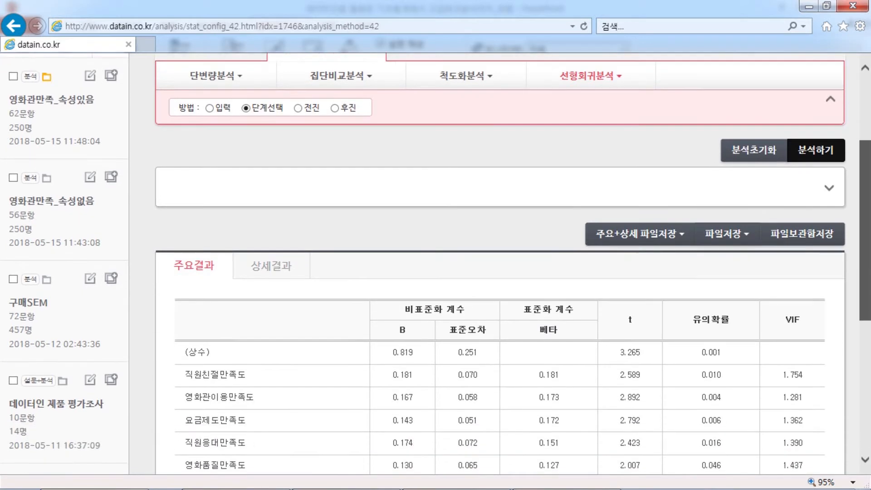
pyautogui.scroll(-5, 500, 264)
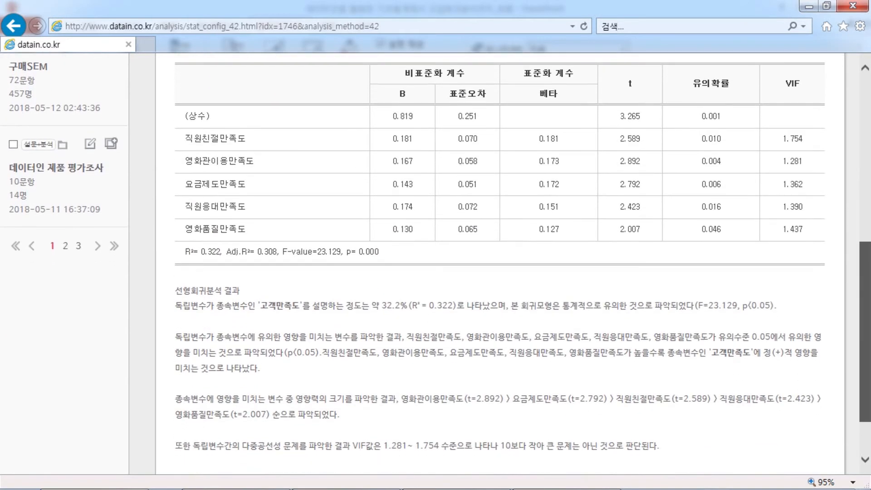
pyautogui.scroll(-1, 501, 264)
pyautogui.scroll(1, 500, 264)
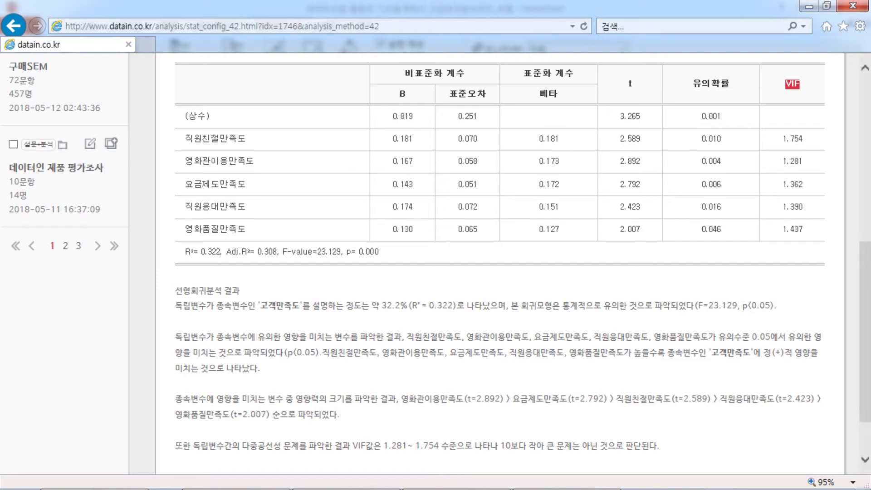
pyautogui.click(793, 116)
pyautogui.moveTo(785, 84); pyautogui.dragTo(800, 84)
pyautogui.moveTo(865, 332); pyautogui.dragTo(865, 330)
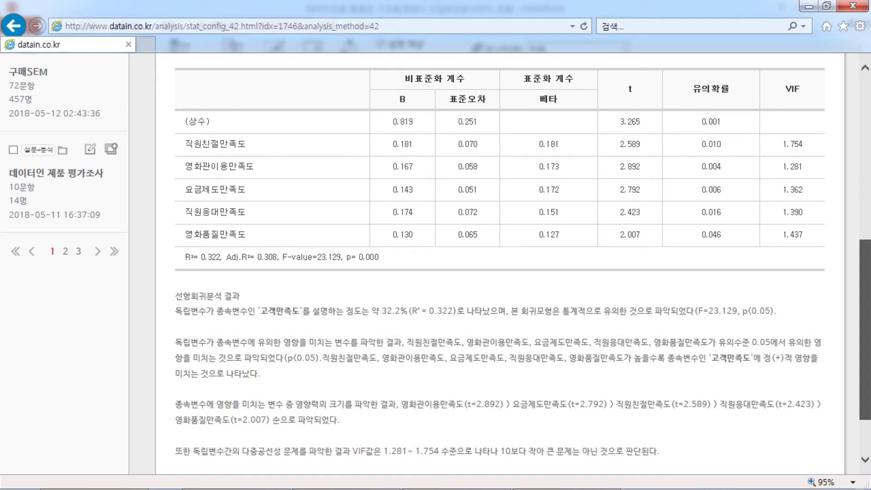
pyautogui.moveTo(866, 330)
pyautogui.mouseDown()
pyautogui.moveTo(865, 253)
pyautogui.moveTo(866, 316)
pyautogui.mouseUp()
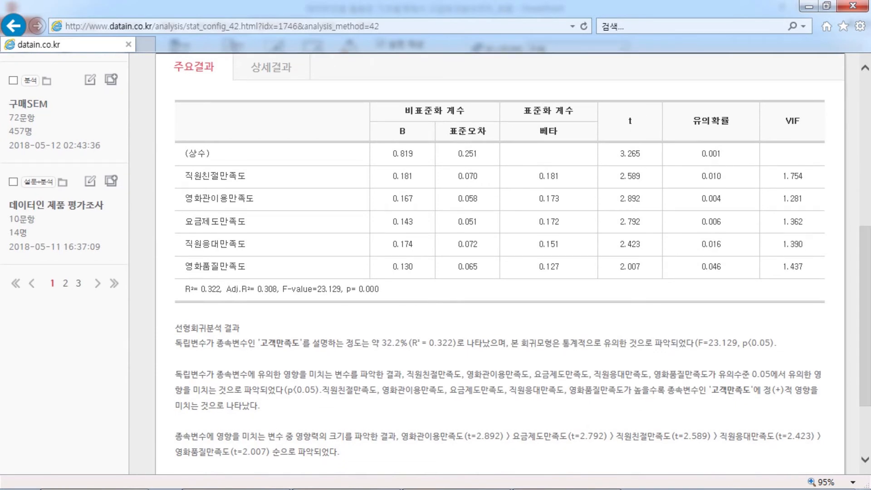
# Examine the unstandardized B coefficient of 직원친절만족도 in the stepwise results table
pyautogui.moveTo(392, 176); pyautogui.dragTo(414, 177)
pyautogui.click(413, 177)
pyautogui.moveTo(414, 176); pyautogui.dragTo(393, 176)
pyautogui.click(394, 177)
pyautogui.moveTo(210, 177); pyautogui.dragTo(246, 177)
pyautogui.moveTo(392, 177); pyautogui.dragTo(413, 176)
pyautogui.click(412, 177)
pyautogui.moveTo(194, 177); pyautogui.dragTo(246, 176)
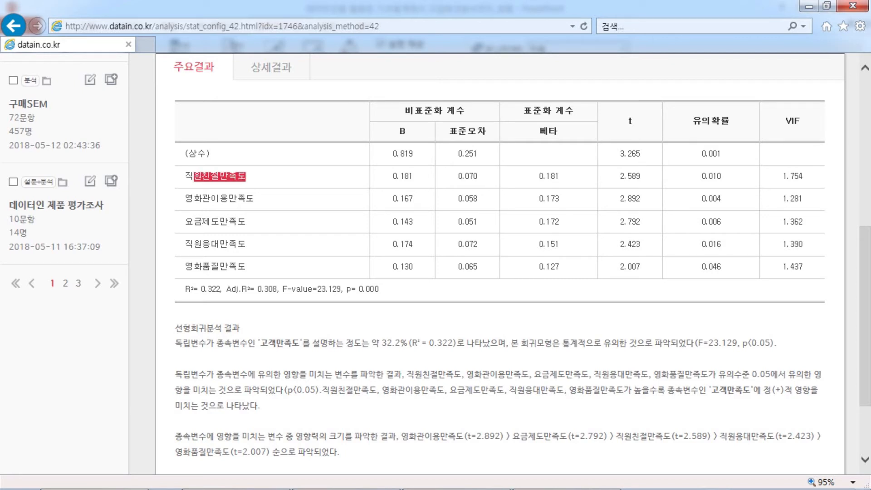
pyautogui.moveTo(392, 177); pyautogui.dragTo(413, 177)
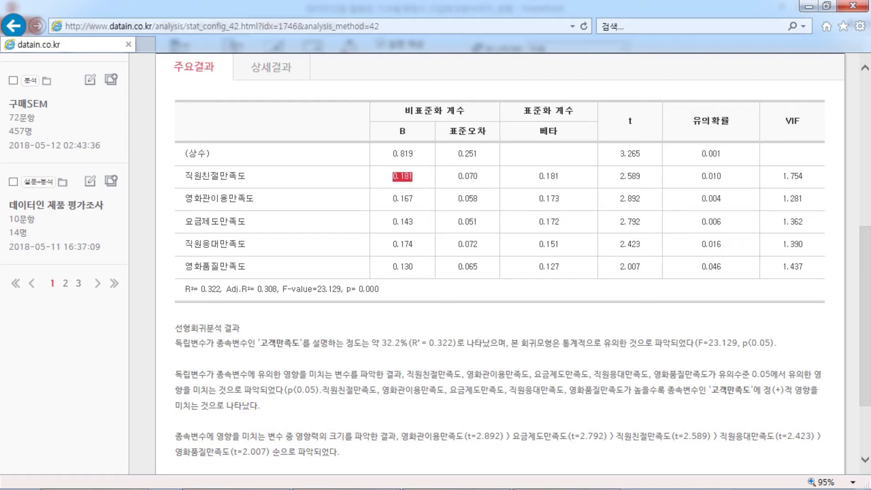
pyautogui.click(413, 177)
# Reopen the regression's variable settings and change the method to 입력
pyautogui.scroll(2, 499, 263)
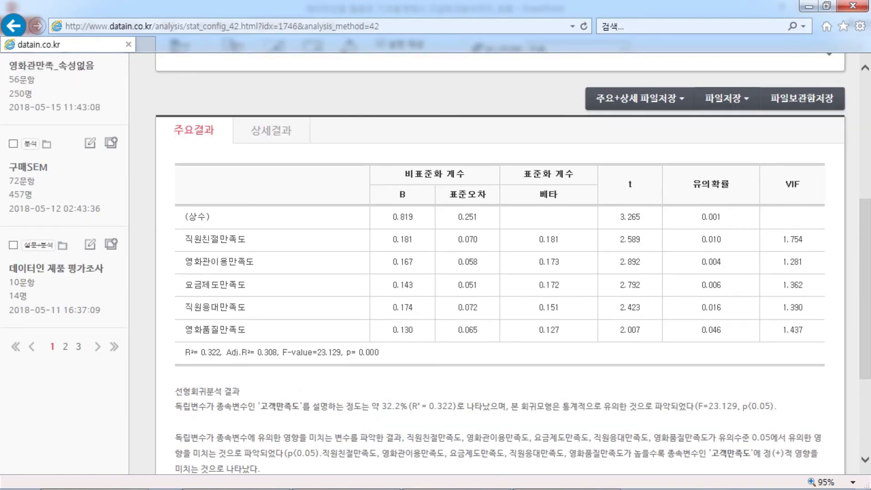
pyautogui.scroll(3, 826, 186)
pyautogui.click(830, 178)
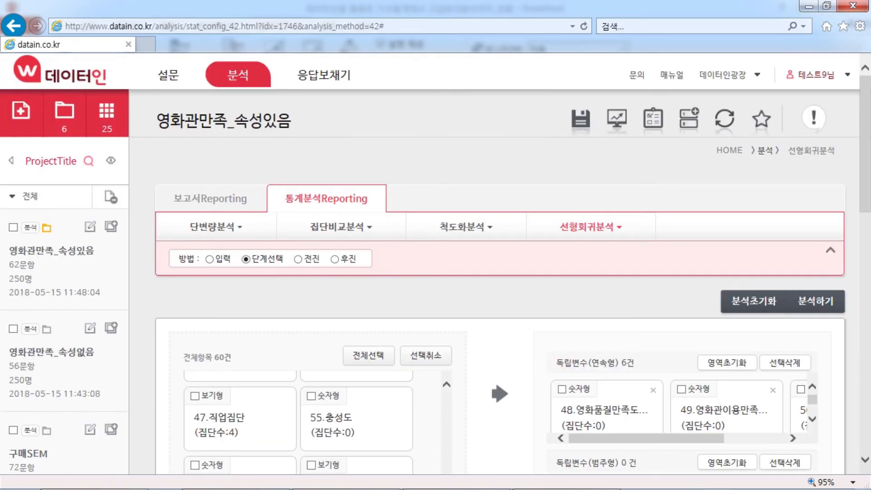
pyautogui.scroll(-4, 499, 272)
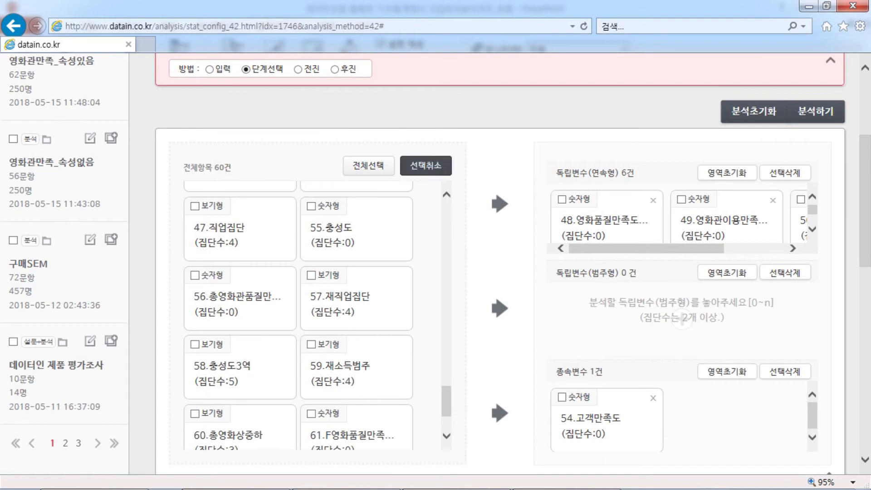
pyautogui.click(209, 69)
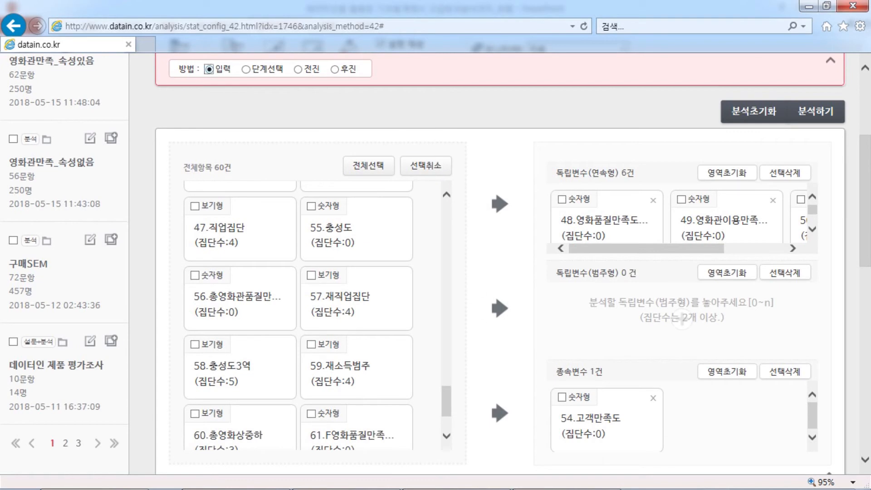
# Find 42.성별 among the available items and add it to the categorical independent variables (독립변수 범주형)
pyautogui.scroll(-1, 499, 263)
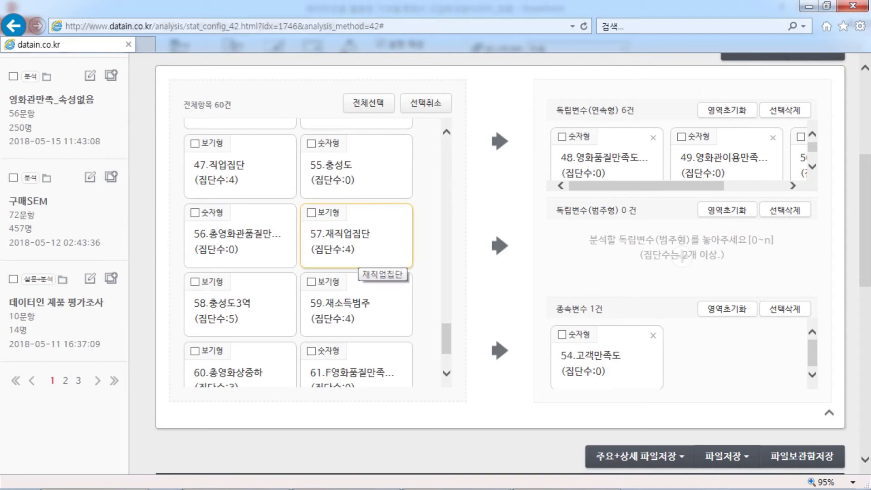
pyautogui.scroll(-4, 358, 258)
pyautogui.scroll(2, 358, 258)
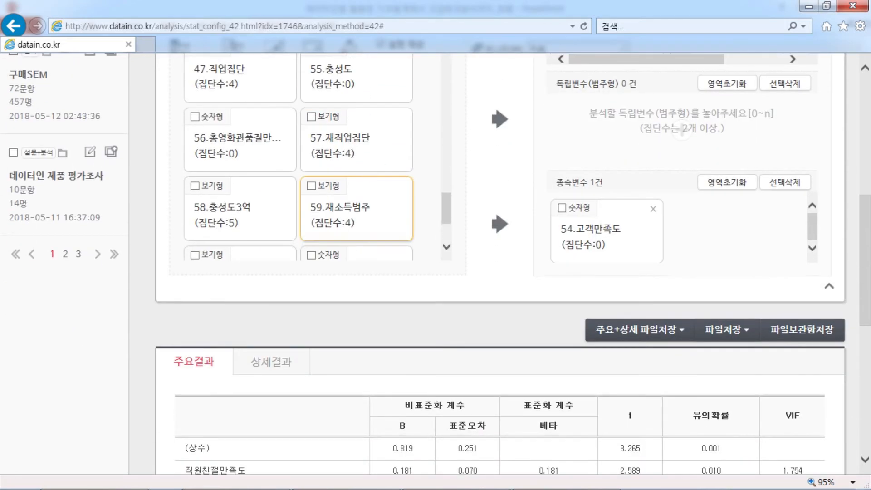
pyautogui.scroll(4, 357, 372)
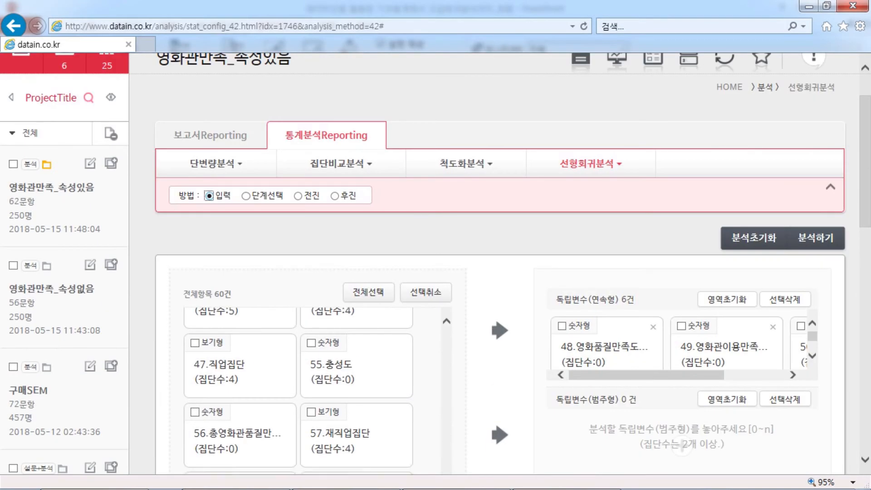
pyautogui.scroll(3, 356, 372)
pyautogui.scroll(-1, 483, 370)
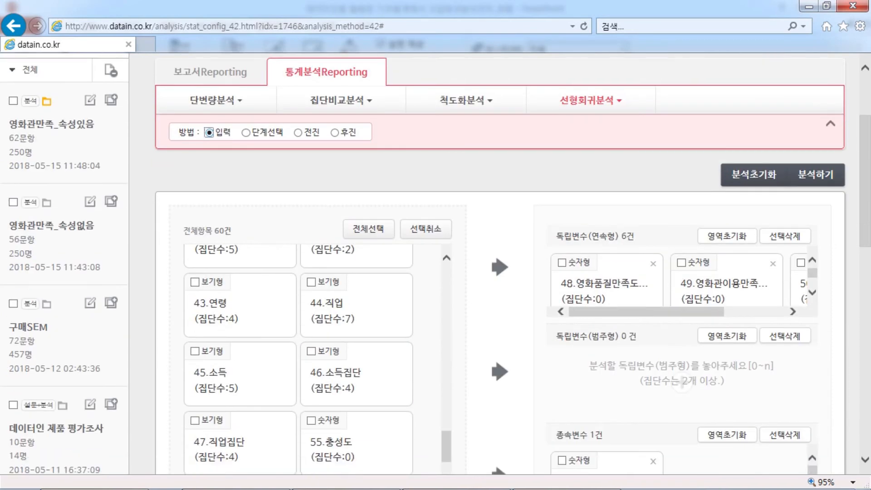
pyautogui.scroll(-1, 484, 370)
pyautogui.scroll(1, 483, 370)
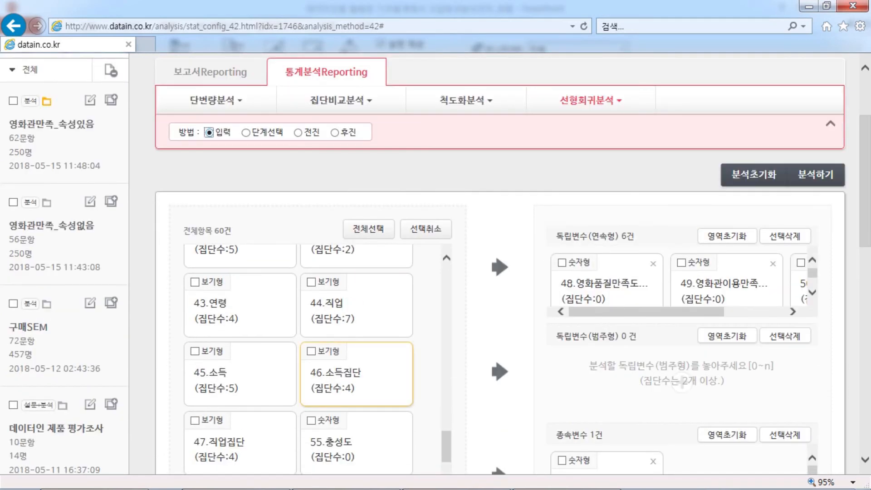
pyautogui.scroll(1, 357, 368)
pyautogui.scroll(1, 357, 345)
pyautogui.scroll(-1, 484, 370)
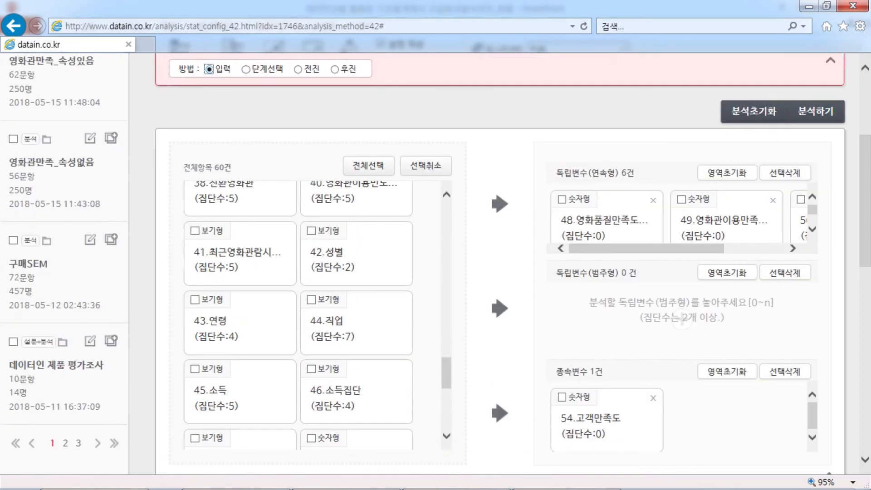
pyautogui.click(311, 231)
pyautogui.click(683, 319)
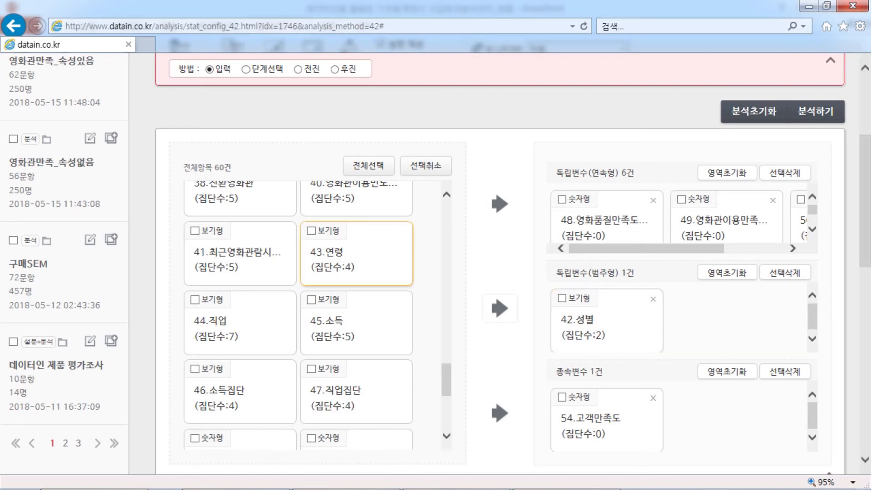
# Add 43.연령, 46.소득집단 and 47.직업집단 to the categorical independent variables
pyautogui.click(312, 231)
pyautogui.click(500, 308)
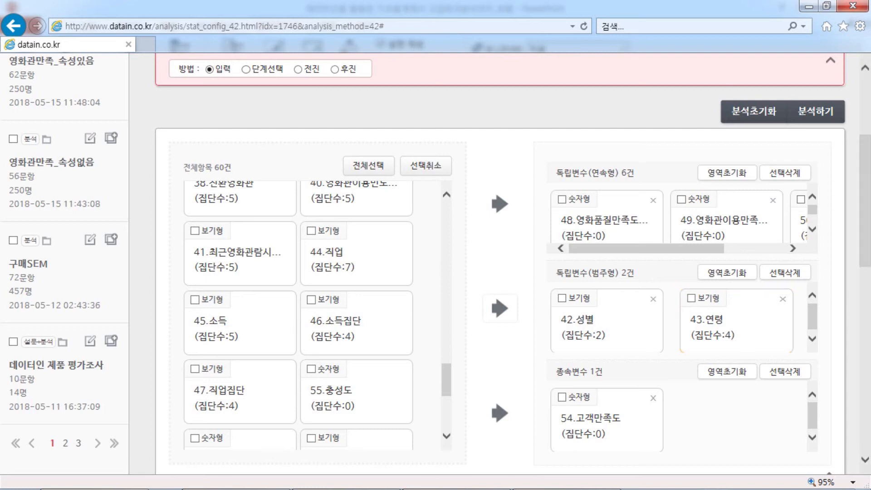
pyautogui.click(311, 300)
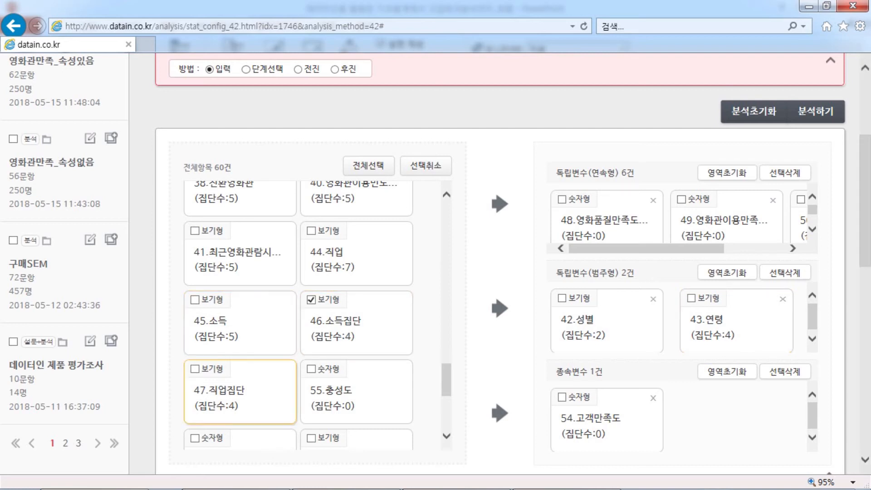
pyautogui.click(195, 369)
pyautogui.click(500, 308)
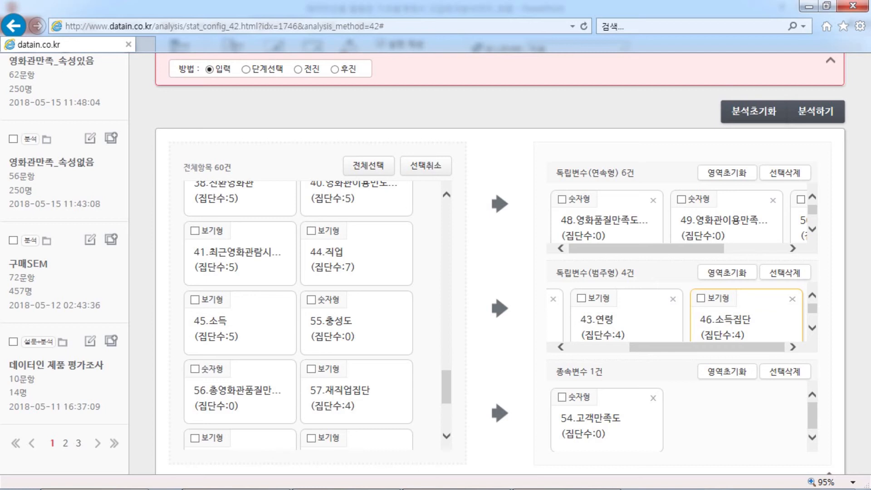
# Check the list of categorical independent variables and run the regression with them included
pyautogui.scroll(-1, 677, 314)
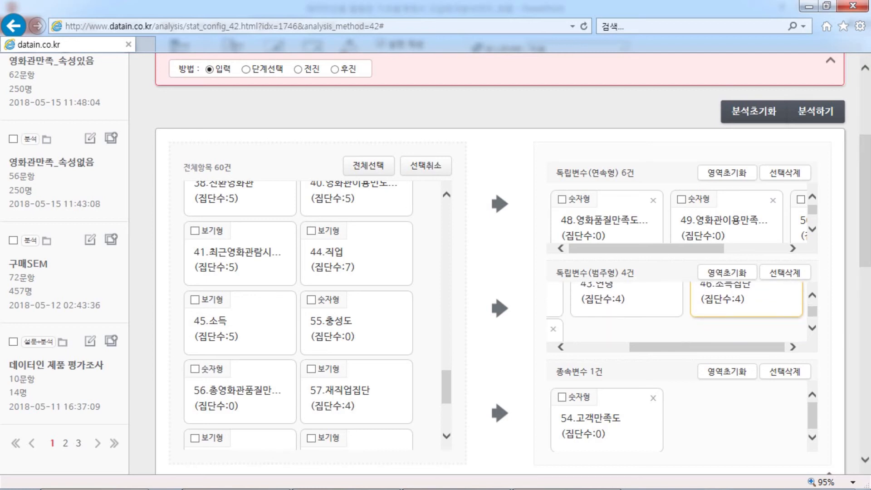
pyautogui.moveTo(699, 347); pyautogui.dragTo(636, 347)
pyautogui.scroll(-1, 631, 324)
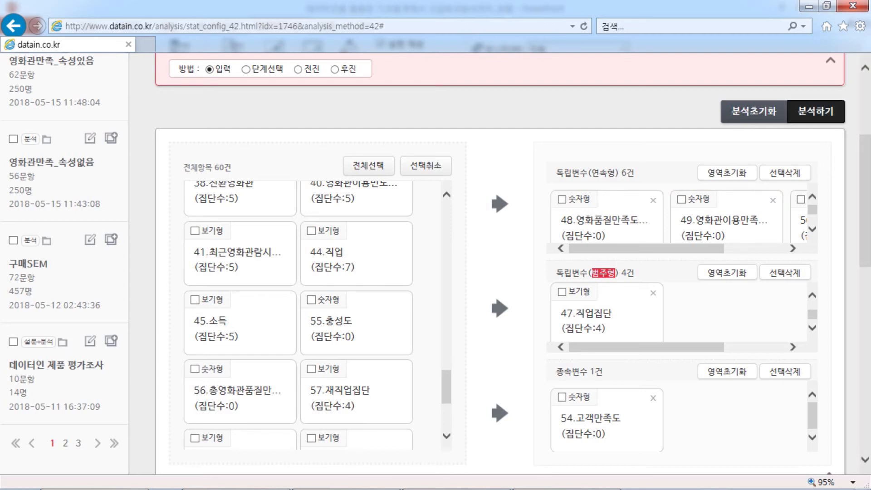
pyautogui.click(816, 112)
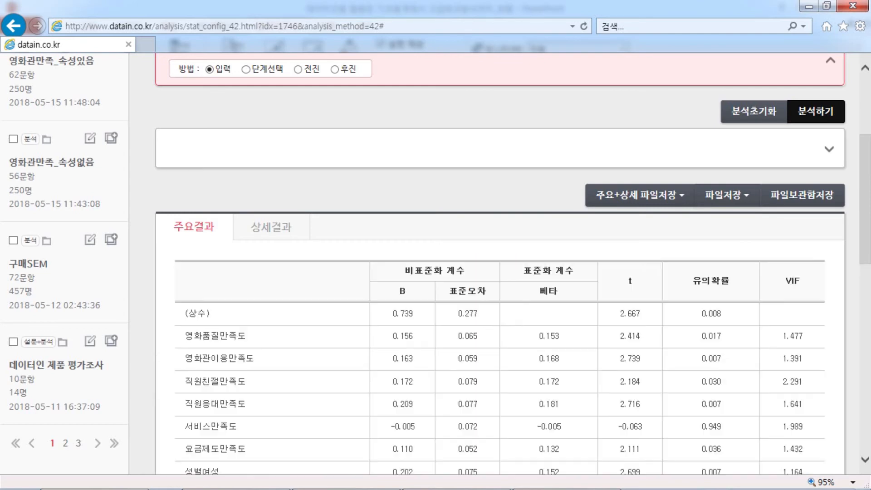
# Examine the new coefficient table, comparing the six satisfaction factors with the dummy-coded gender, age, income and job categories
pyautogui.scroll(-4, 499, 263)
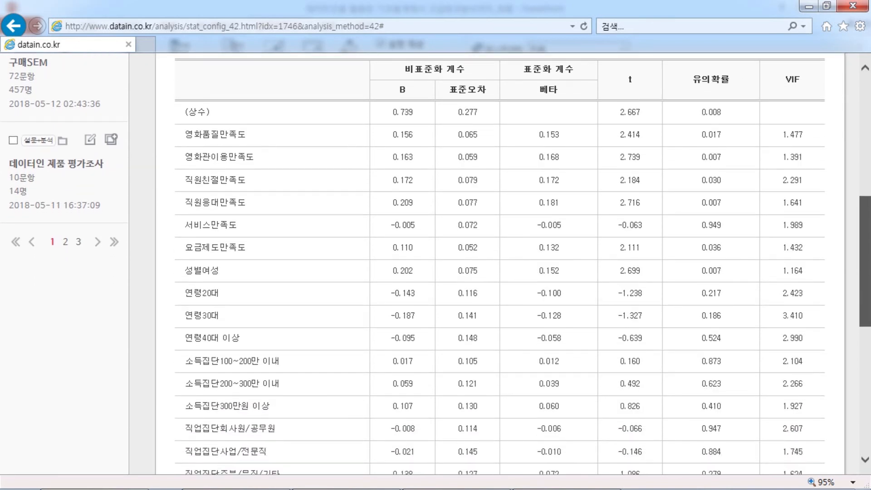
pyautogui.scroll(2, 499, 264)
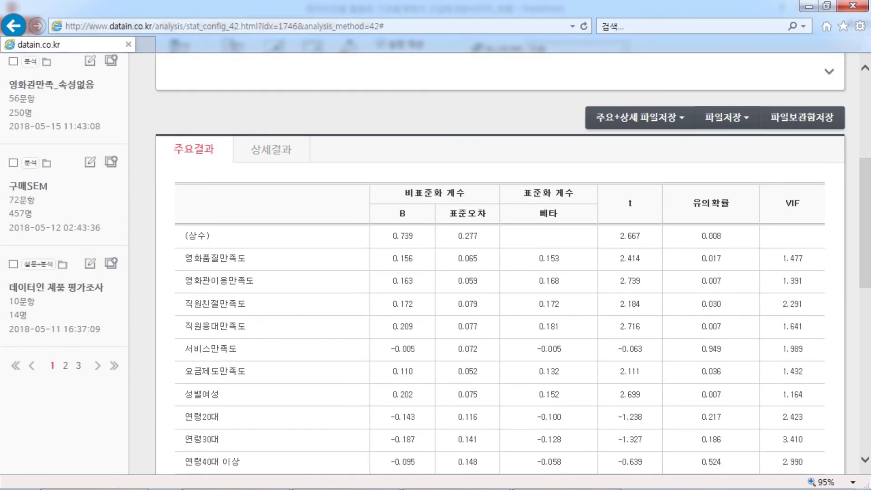
pyautogui.scroll(-1, 499, 263)
pyautogui.moveTo(186, 196); pyautogui.dragTo(802, 310)
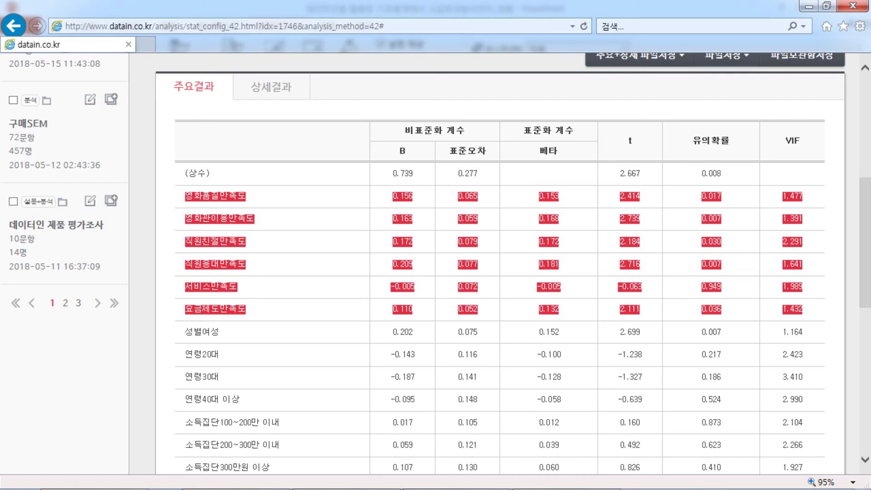
pyautogui.click(801, 310)
pyautogui.scroll(-3, 499, 263)
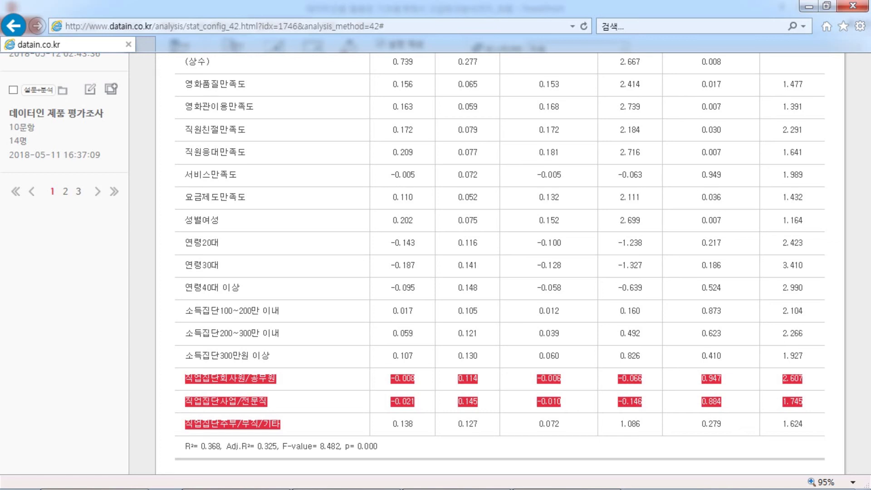
# Examine the 성별여성 row of the coefficient table, from its B value through its significance probability
pyautogui.scroll(2, 499, 264)
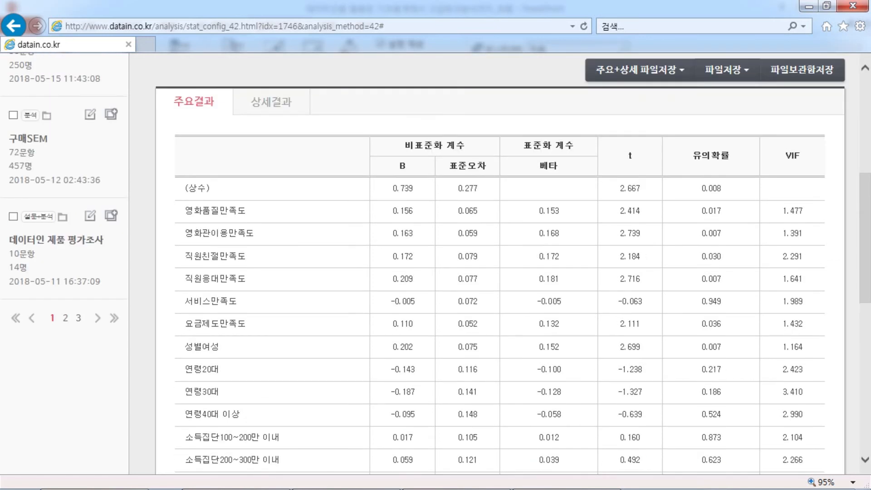
pyautogui.scroll(-1, 500, 263)
pyautogui.click(499, 263)
pyautogui.moveTo(185, 306); pyautogui.dragTo(722, 284)
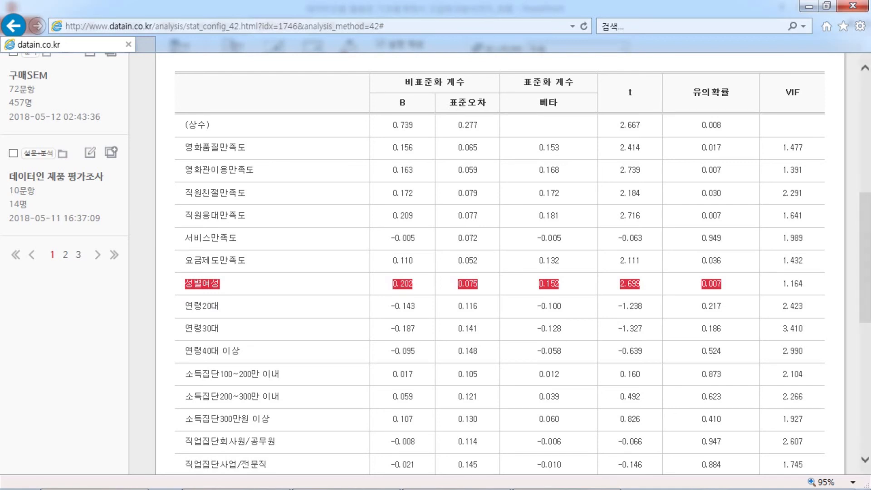
pyautogui.click(202, 284)
# Review the age dummy rows, comparing the significance probability and B coefficient of 연령20대
pyautogui.moveTo(202, 284); pyautogui.dragTo(220, 284)
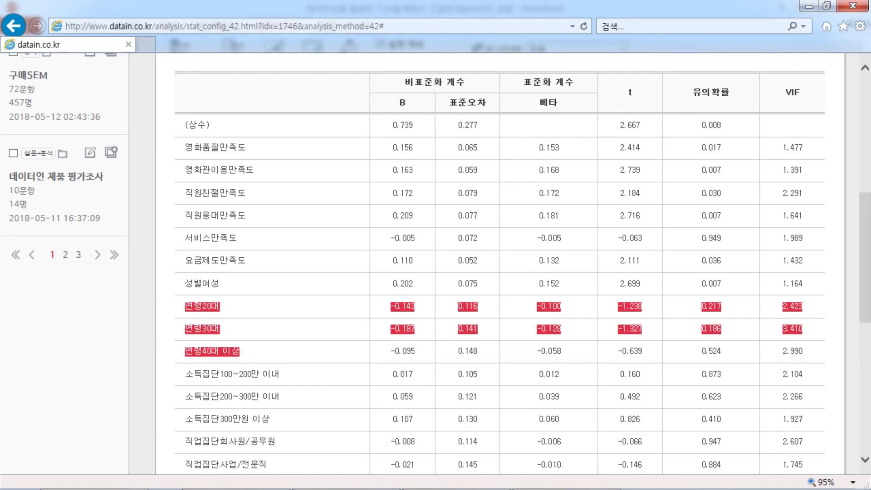
pyautogui.scroll(-2, 499, 263)
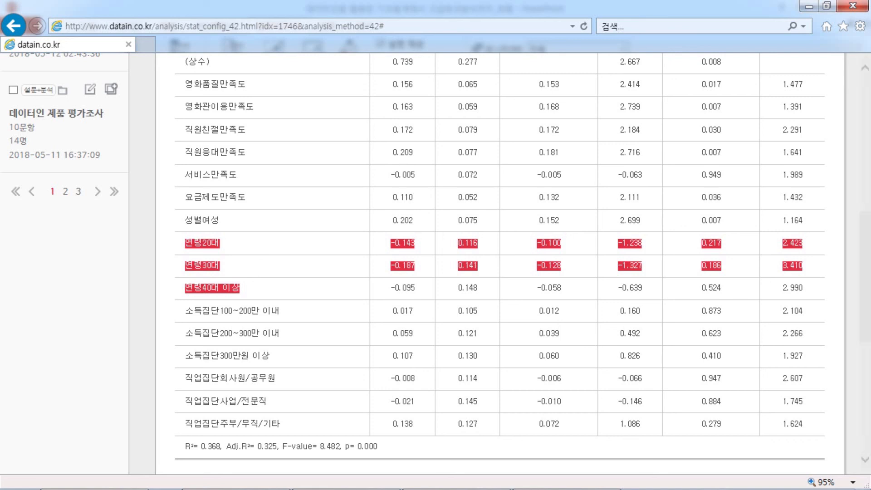
pyautogui.click(291, 289)
pyautogui.moveTo(185, 243); pyautogui.dragTo(220, 244)
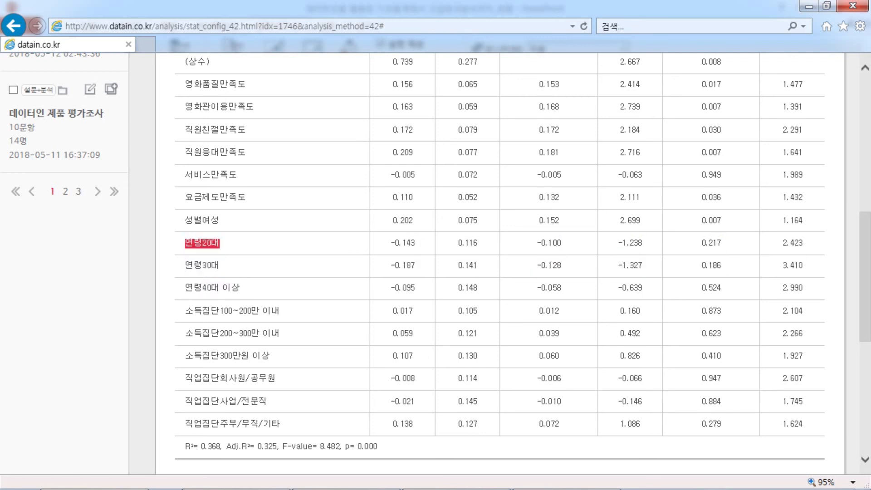
pyautogui.moveTo(702, 243); pyautogui.dragTo(722, 244)
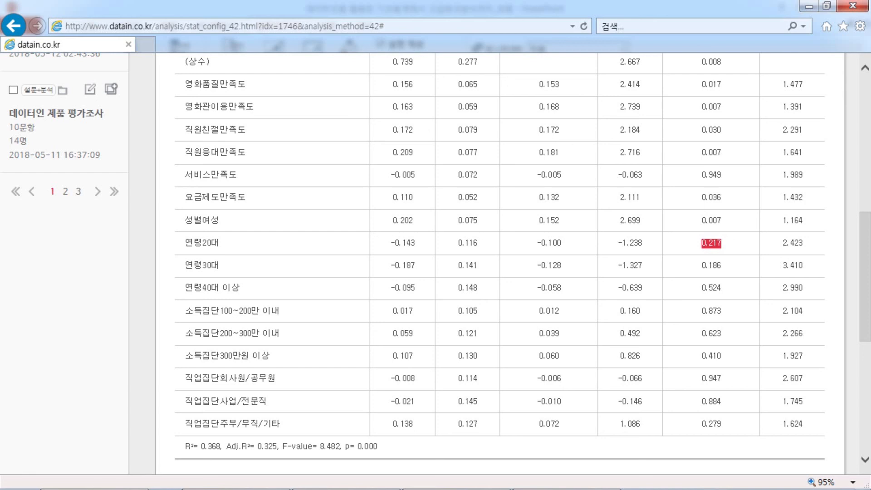
pyautogui.moveTo(391, 243); pyautogui.dragTo(415, 244)
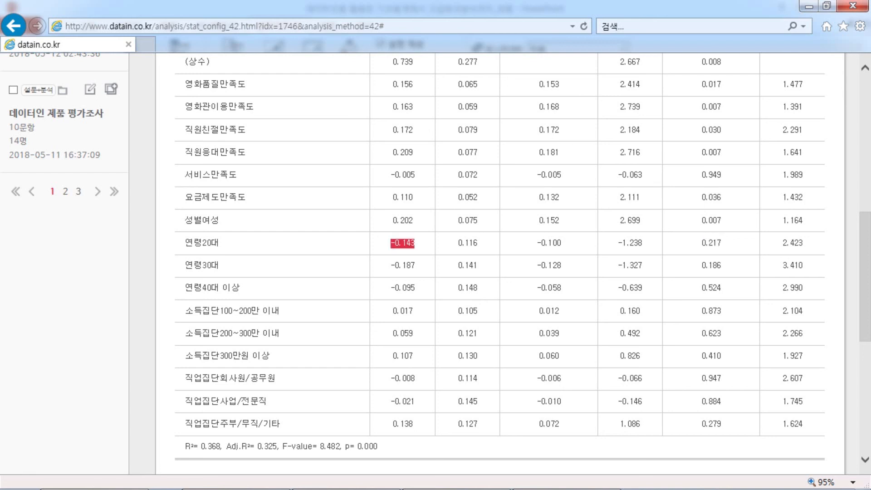
pyautogui.moveTo(185, 243); pyautogui.dragTo(220, 244)
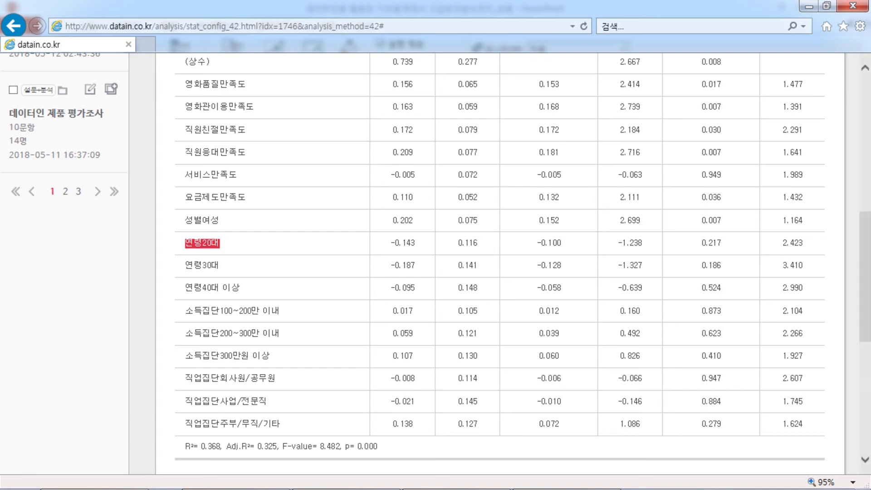
pyautogui.moveTo(701, 243); pyautogui.dragTo(722, 243)
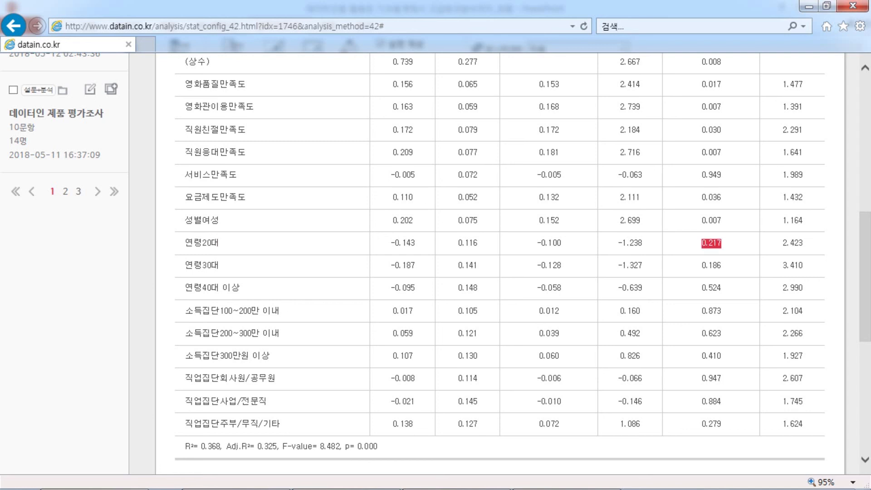
pyautogui.moveTo(390, 243); pyautogui.dragTo(415, 243)
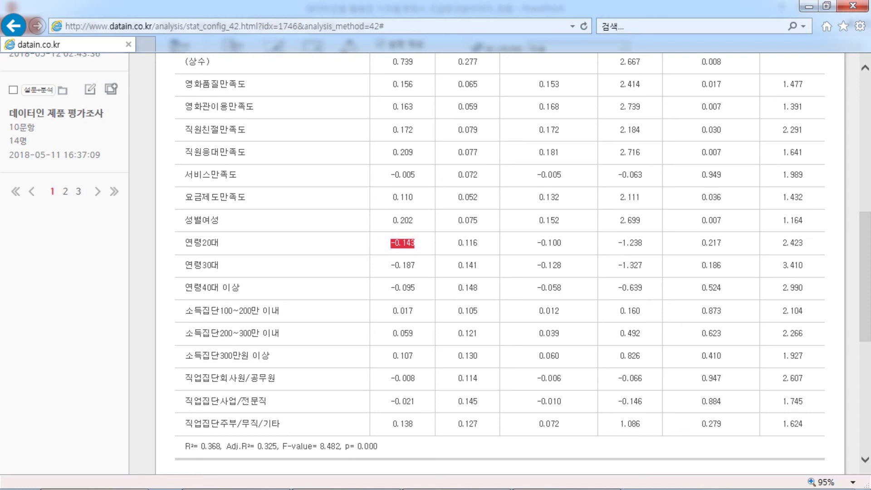
# Compare the significance probabilities and B coefficients of 연령30대 and 연령40대 이상
pyautogui.moveTo(185, 265); pyautogui.dragTo(220, 266)
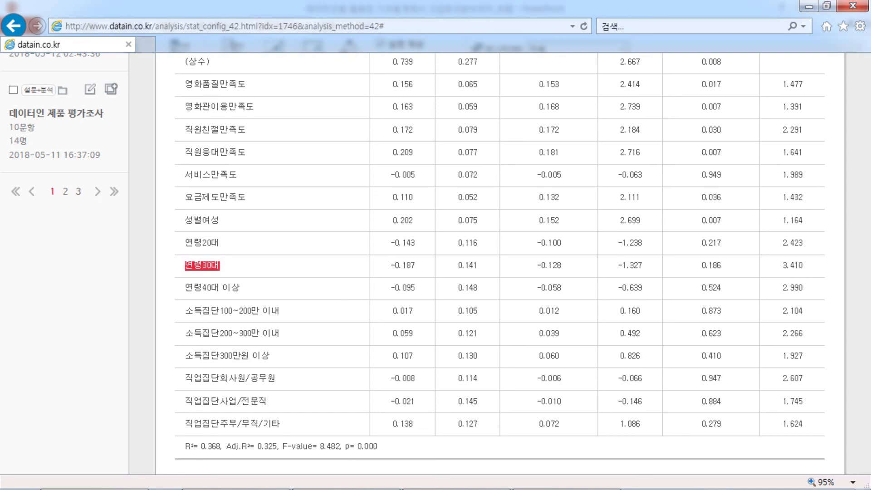
pyautogui.moveTo(702, 265); pyautogui.dragTo(722, 266)
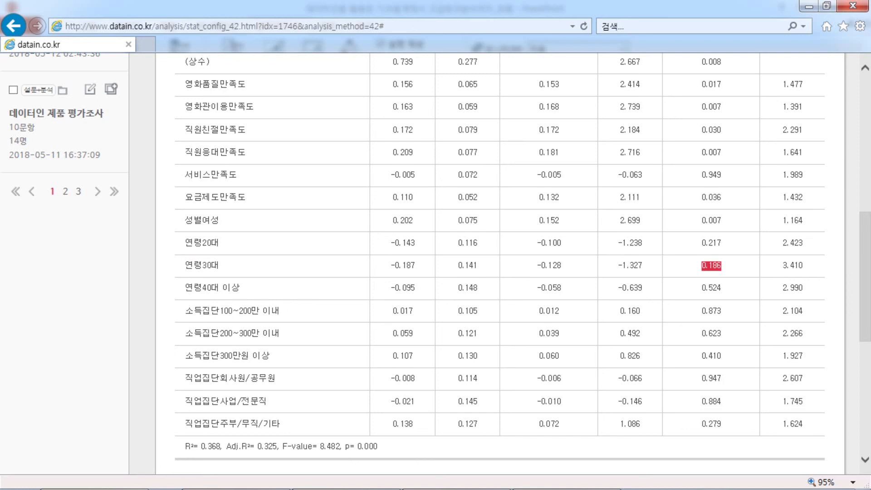
pyautogui.moveTo(395, 266); pyautogui.dragTo(414, 266)
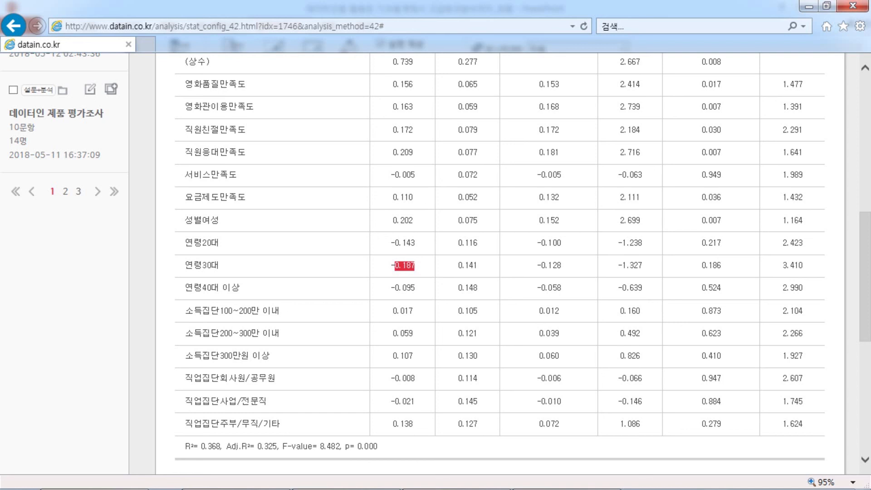
pyautogui.moveTo(186, 288); pyautogui.dragTo(240, 288)
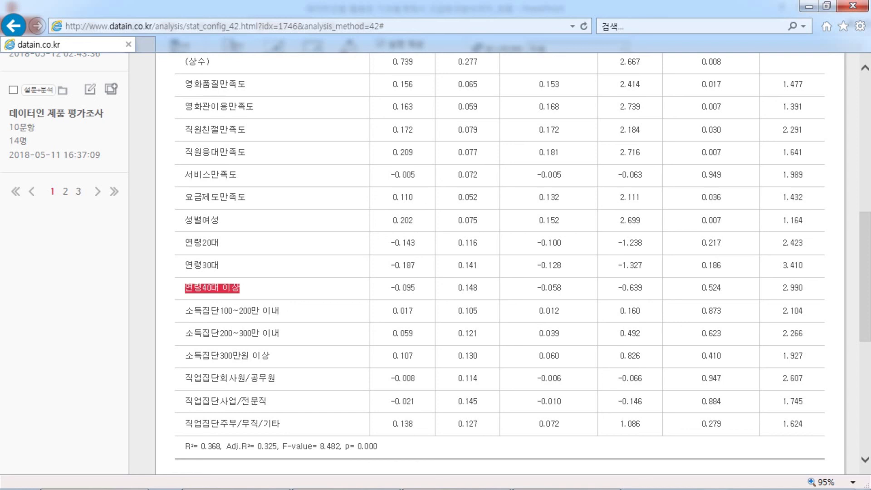
pyautogui.moveTo(702, 288); pyautogui.dragTo(722, 288)
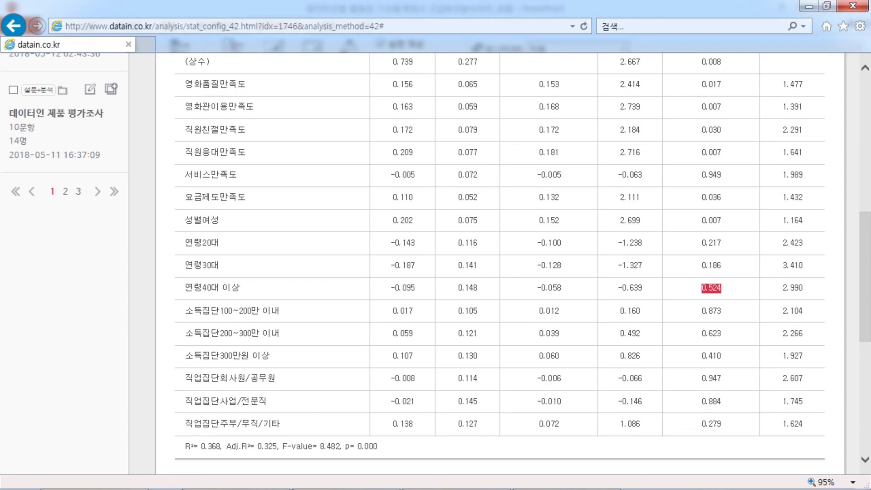
pyautogui.moveTo(391, 288); pyautogui.dragTo(415, 288)
# Check the significance probabilities and B coefficients of the three income group (소득집단) rows
pyautogui.scroll(-2, 403, 272)
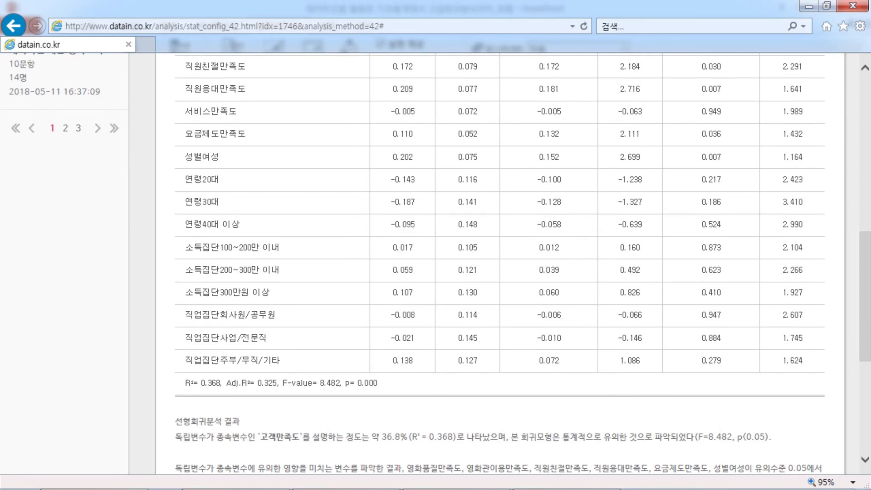
pyautogui.moveTo(185, 247); pyautogui.dragTo(271, 293)
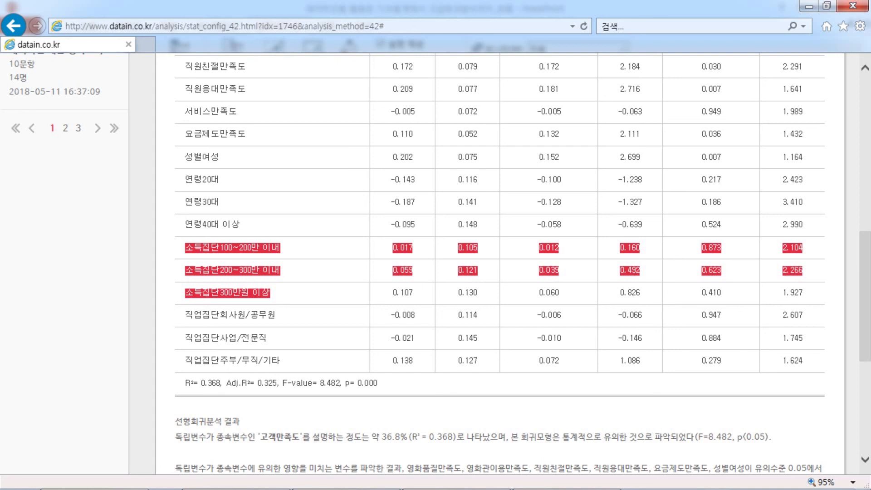
pyautogui.click(272, 293)
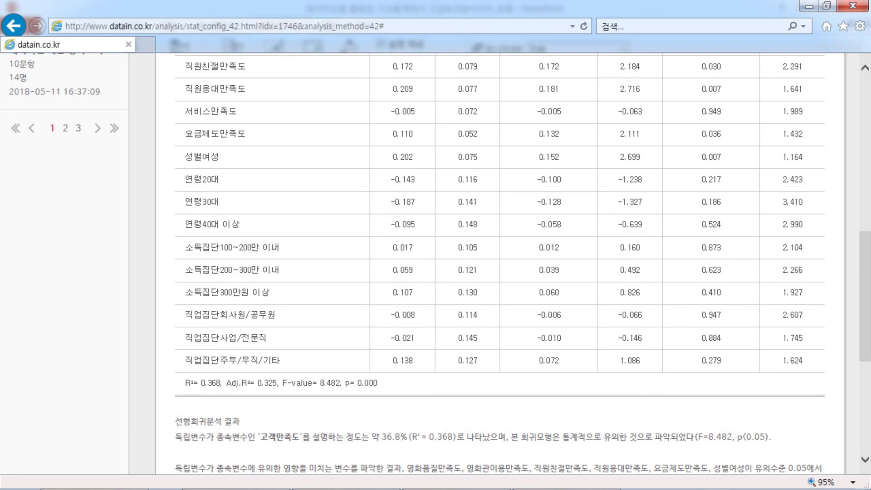
pyautogui.doubleClick(711, 248)
pyautogui.doubleClick(712, 271)
pyautogui.doubleClick(712, 294)
pyautogui.doubleClick(403, 248)
pyautogui.doubleClick(403, 270)
pyautogui.doubleClick(402, 293)
# Check the significance probabilities of the three job group (직업집단) rows
pyautogui.moveTo(211, 316); pyautogui.dragTo(275, 316)
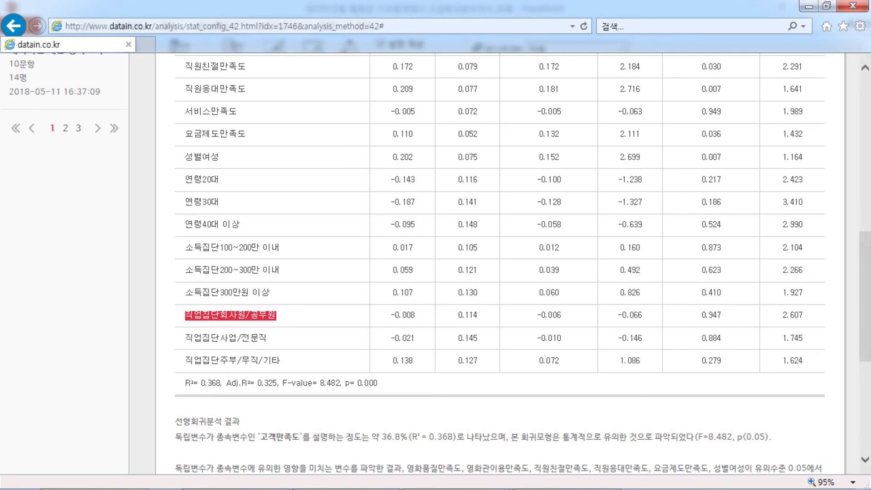
pyautogui.doubleClick(712, 315)
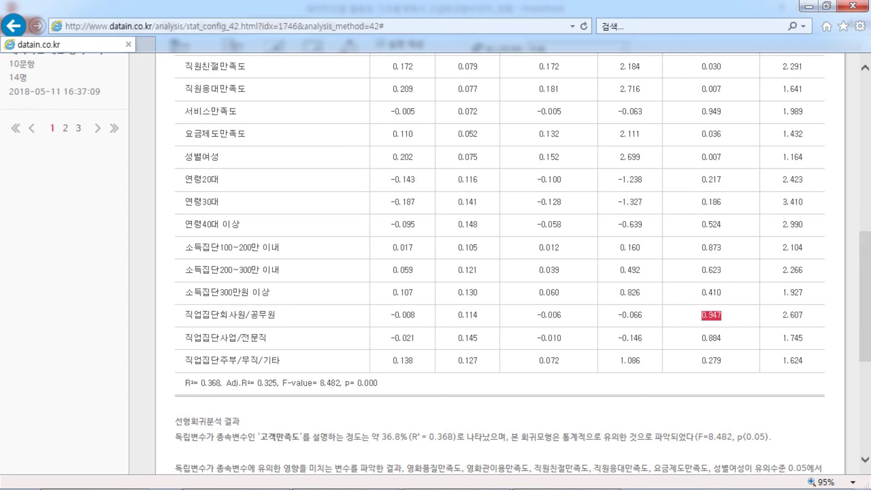
pyautogui.doubleClick(711, 338)
pyautogui.doubleClick(712, 360)
pyautogui.click(712, 361)
# Compare the block of demographic dummy rows with the block of six satisfaction factor rows
pyautogui.scroll(1, 712, 361)
pyautogui.moveTo(185, 221); pyautogui.dragTo(803, 424)
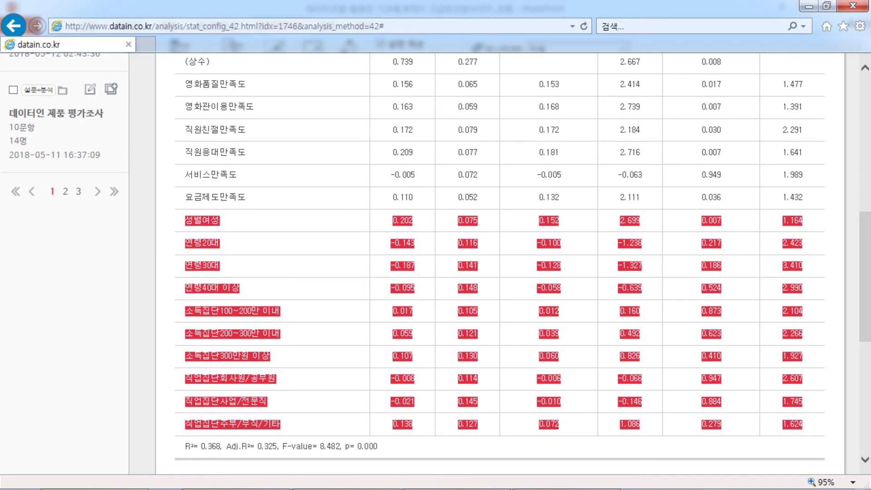
pyautogui.scroll(2, 500, 263)
pyautogui.moveTo(185, 210); pyautogui.dragTo(803, 324)
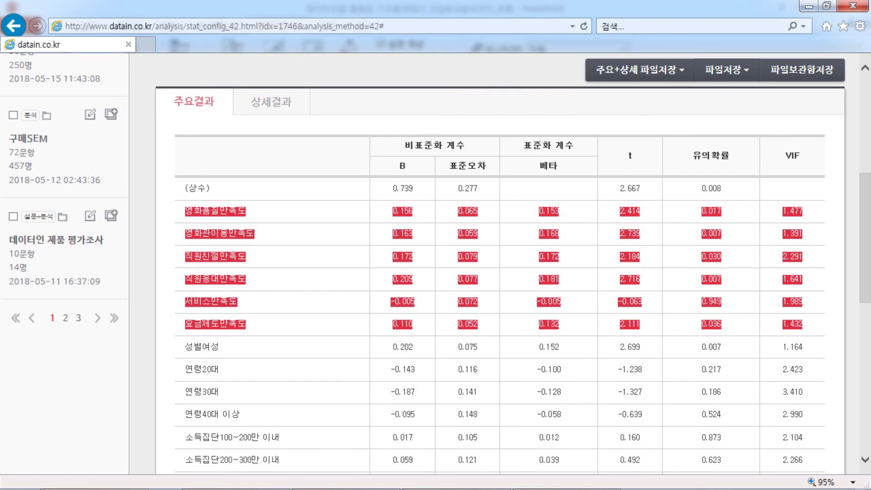
# Read the written regression interpretation below the table, covering model fit, significant predictors and the ranking of their influence
pyautogui.scroll(-9, 499, 263)
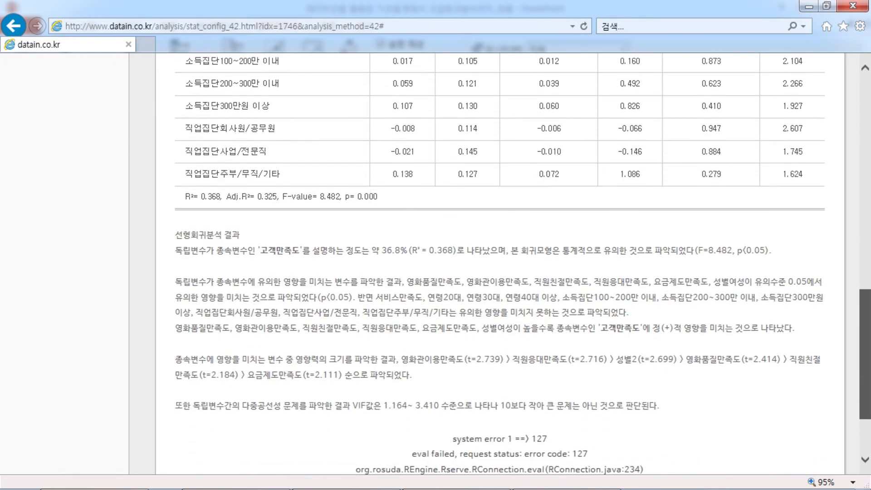
pyautogui.scroll(2, 499, 263)
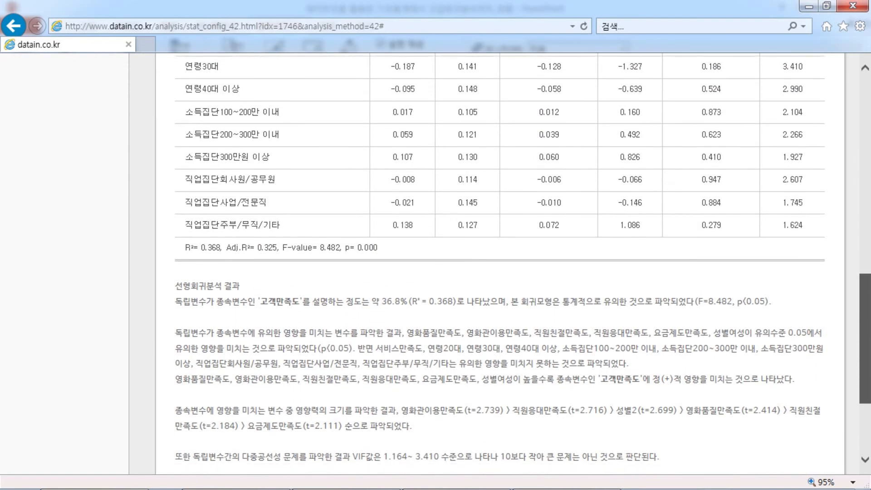
pyautogui.moveTo(259, 302); pyautogui.dragTo(772, 303)
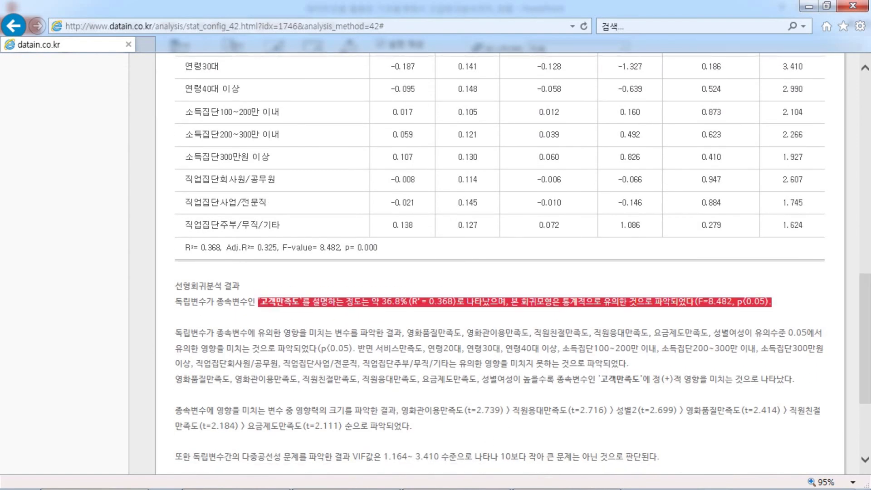
pyautogui.moveTo(309, 333); pyautogui.dragTo(653, 379)
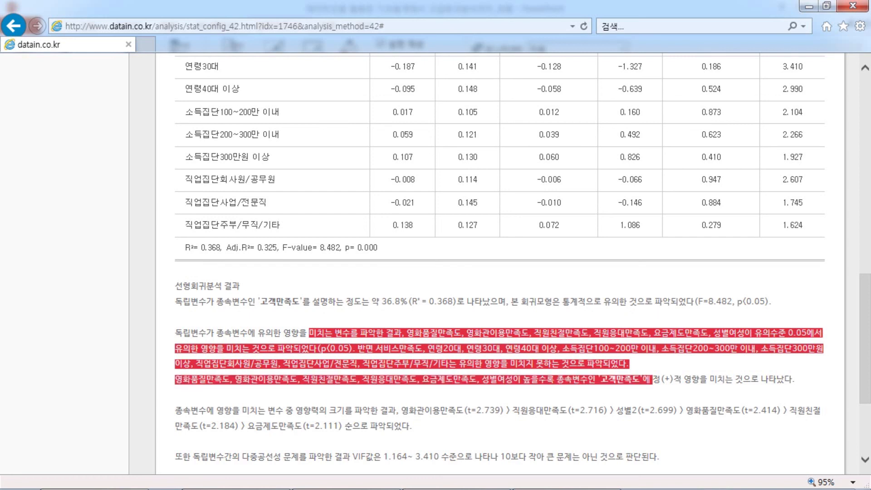
pyautogui.click(652, 380)
pyautogui.moveTo(396, 410); pyautogui.dragTo(412, 425)
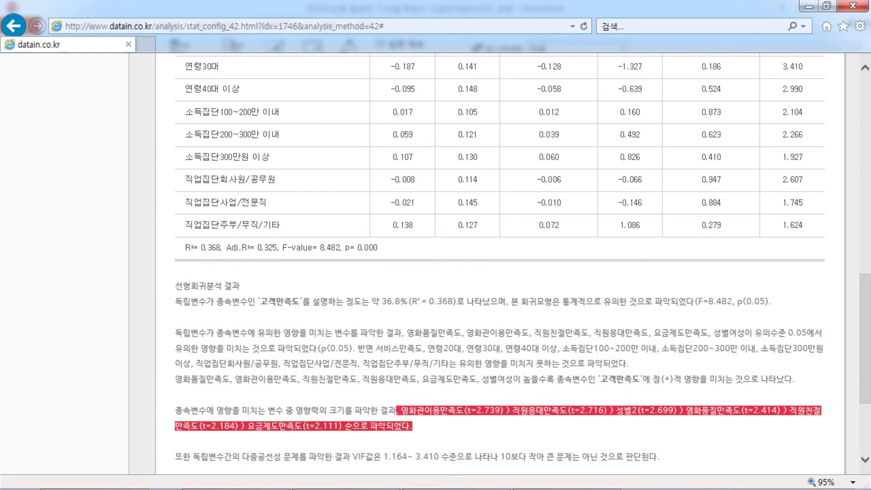
pyautogui.click(415, 426)
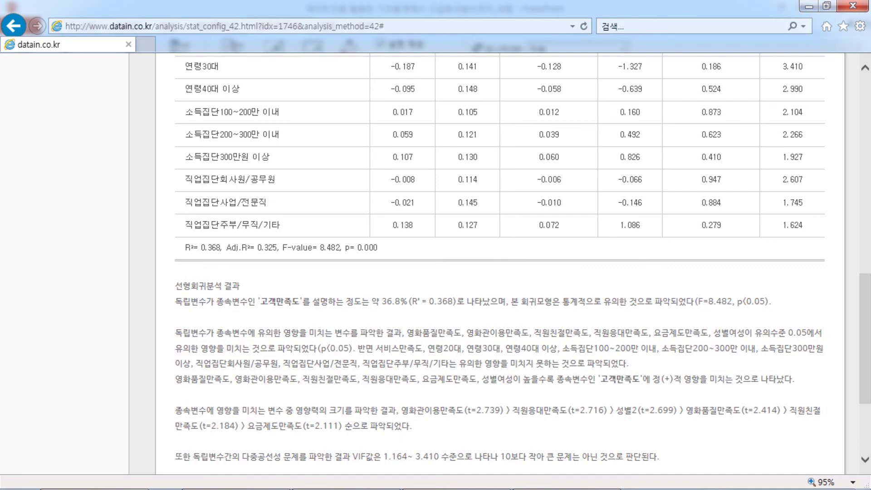
# Check which file formats are offered for saving the regression results
pyautogui.scroll(10, 726, 251)
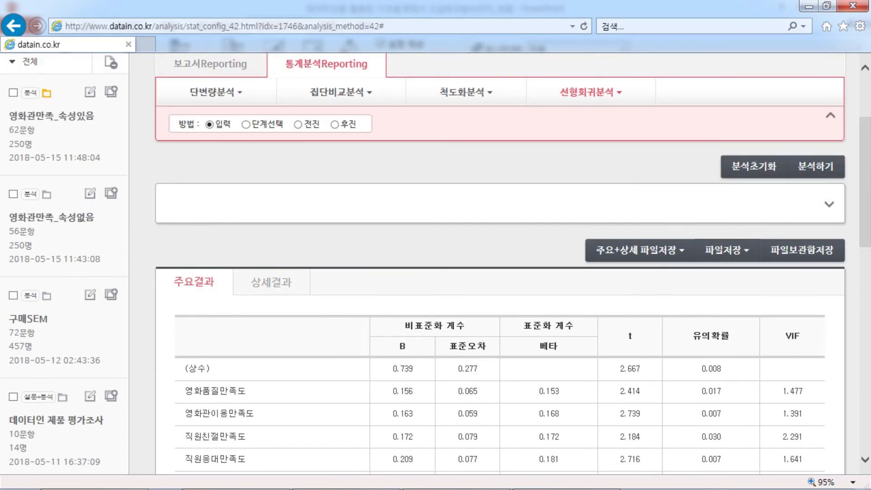
pyautogui.click(727, 251)
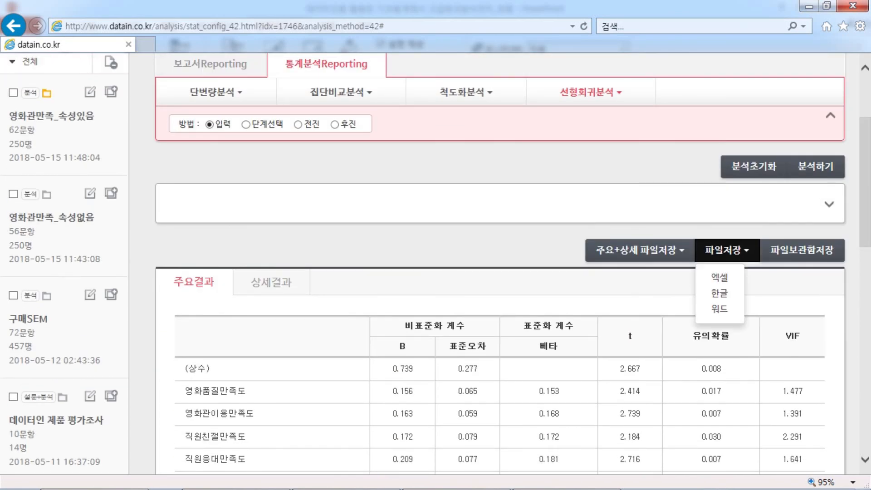
pyautogui.click(727, 250)
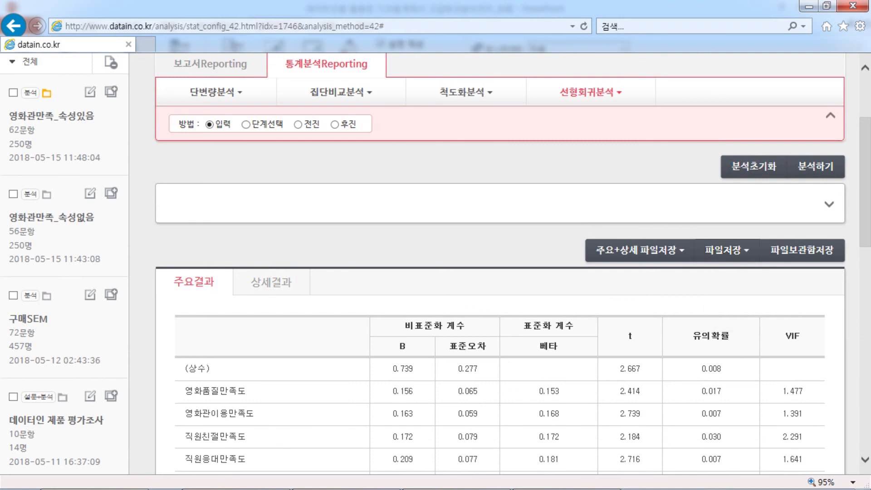
pyautogui.scroll(-4, 499, 263)
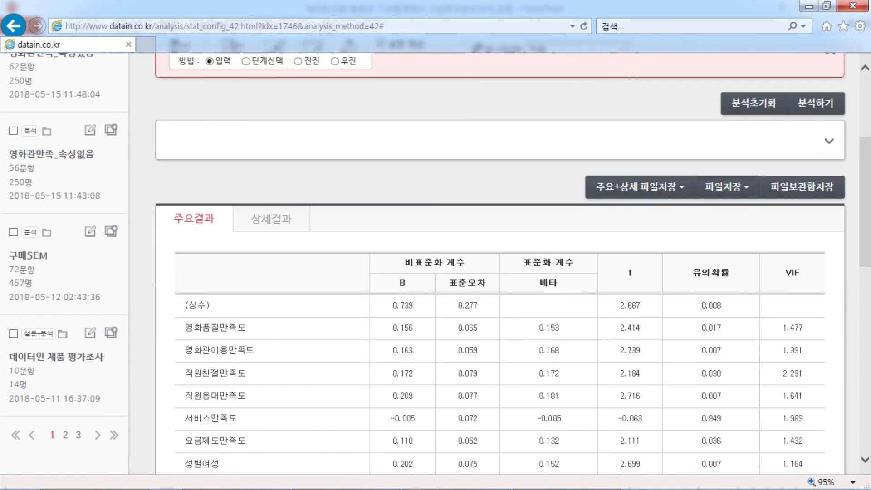
pyautogui.scroll(-2, 499, 263)
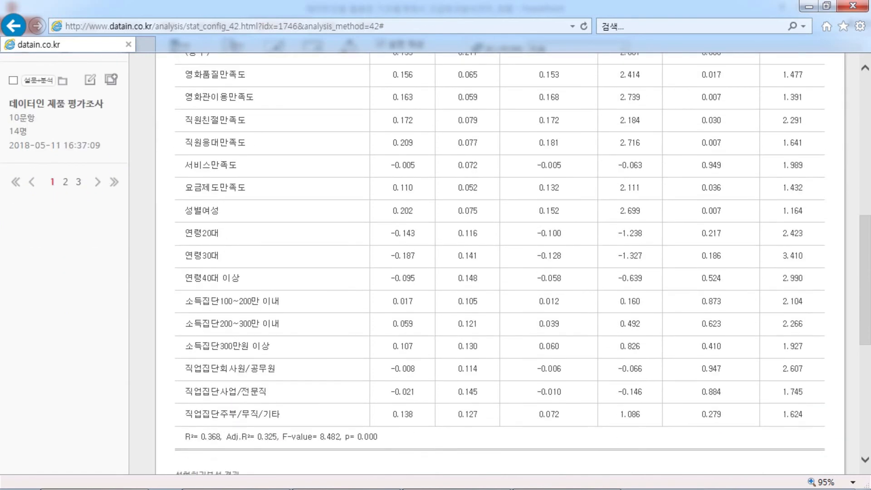
pyautogui.scroll(2, 499, 263)
pyautogui.scroll(7, 499, 263)
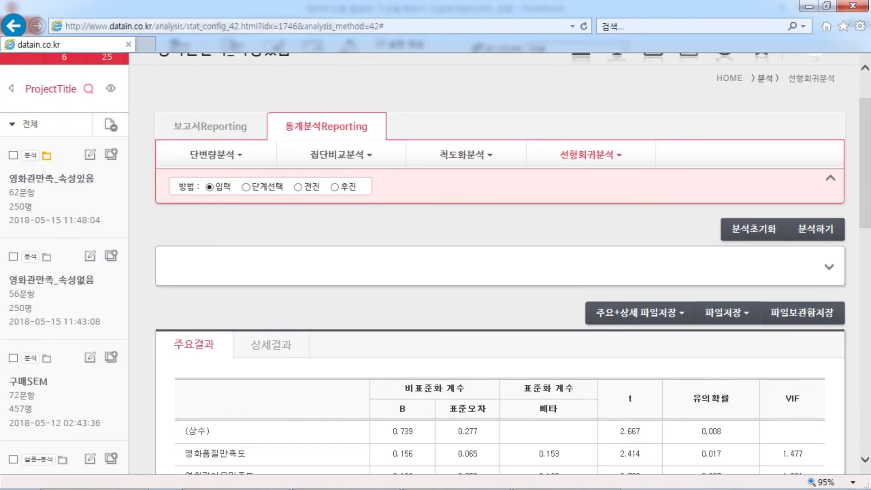